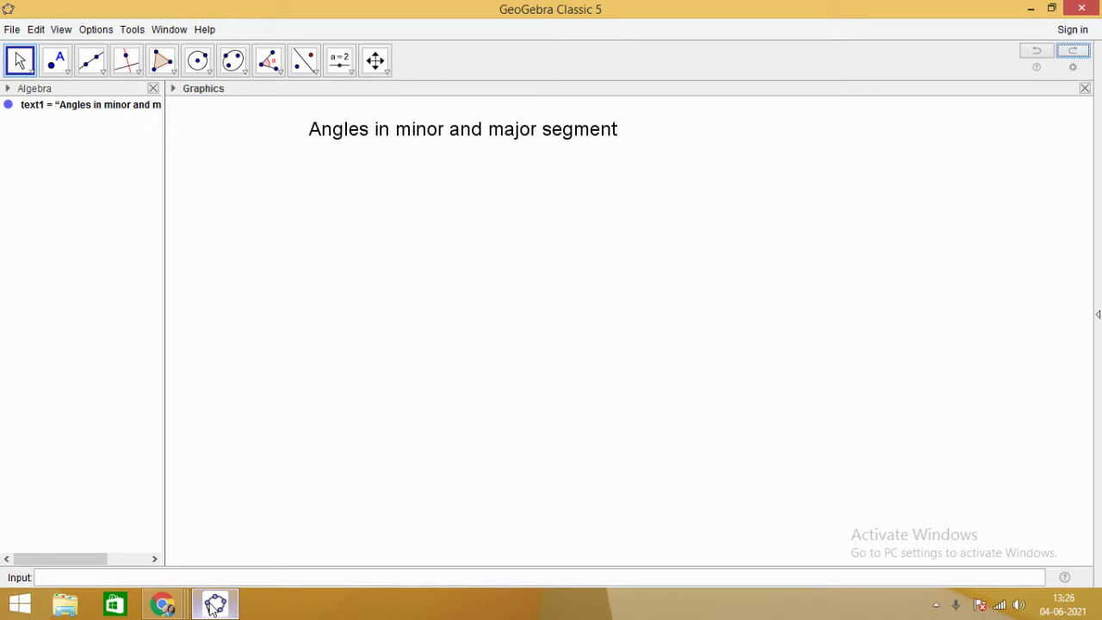
# Draw circle c centred at a new point A and passing through a new point B
pyautogui.click(197, 62)
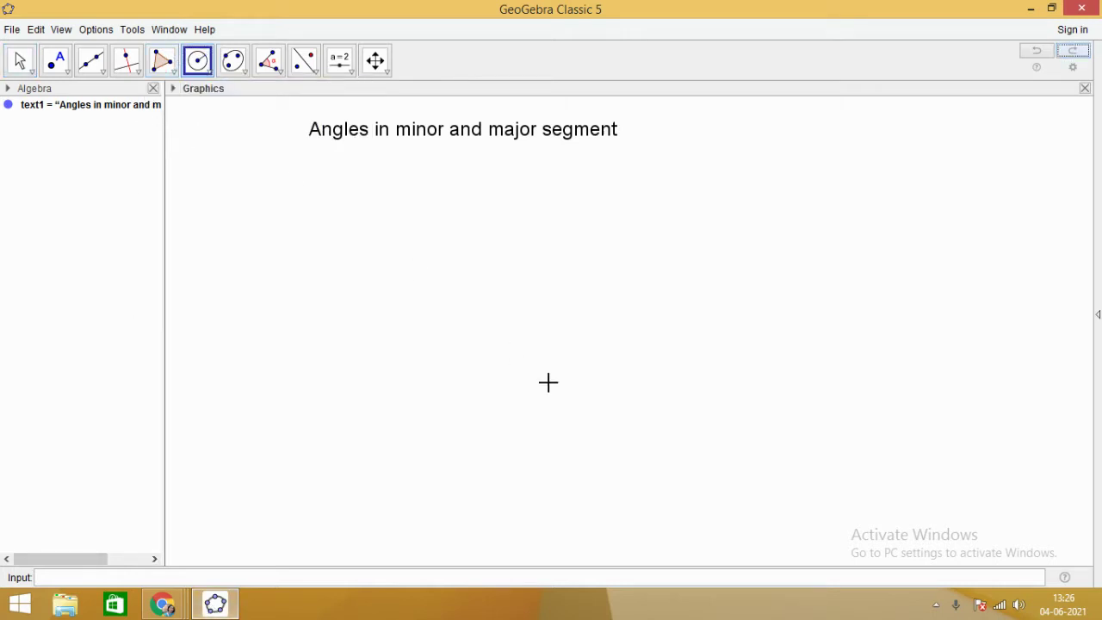
pyautogui.click(556, 319)
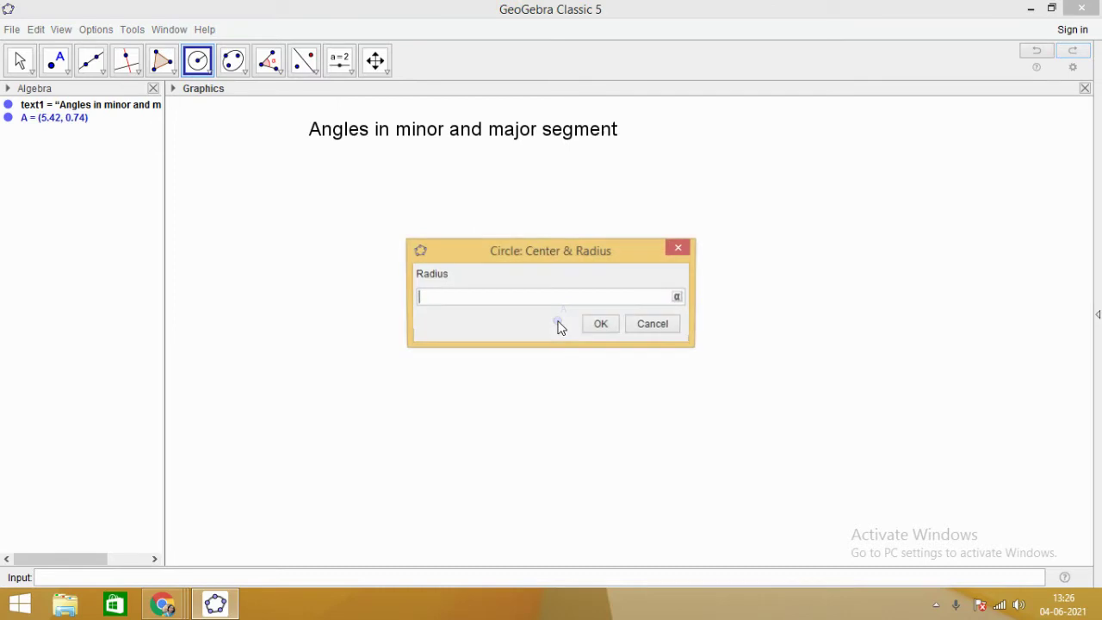
pyautogui.click(679, 249)
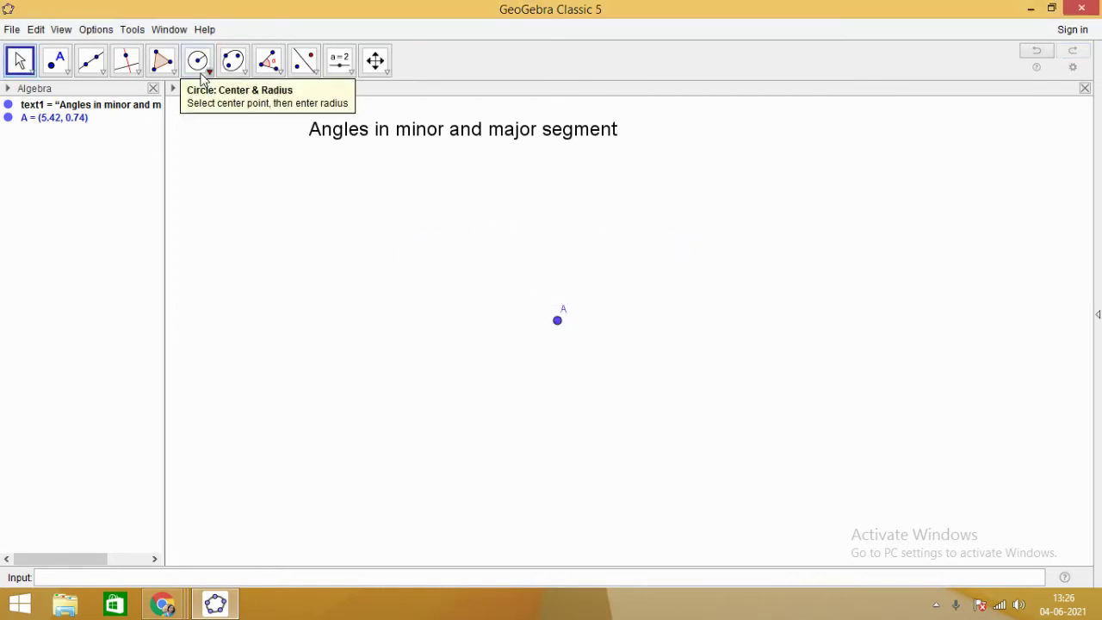
pyautogui.click(199, 67)
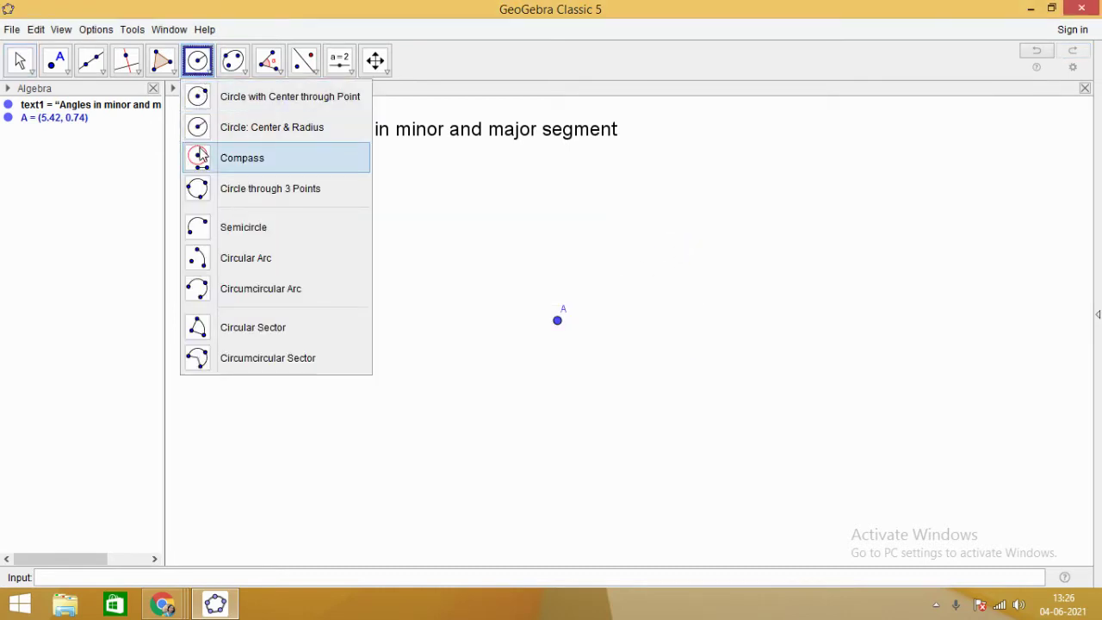
pyautogui.click(207, 101)
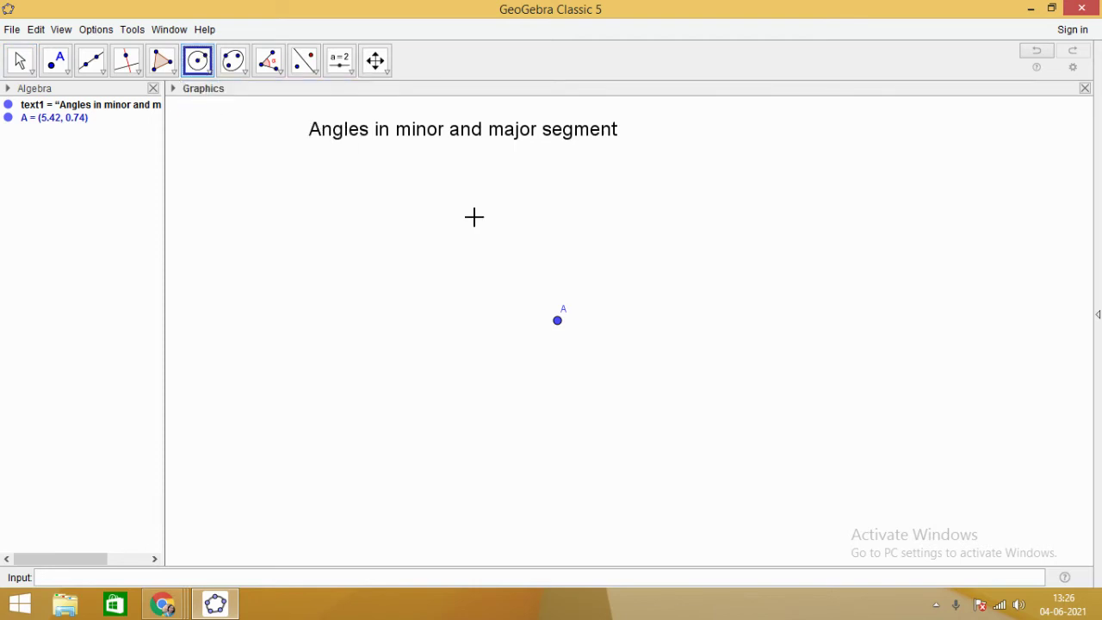
pyautogui.click(558, 319)
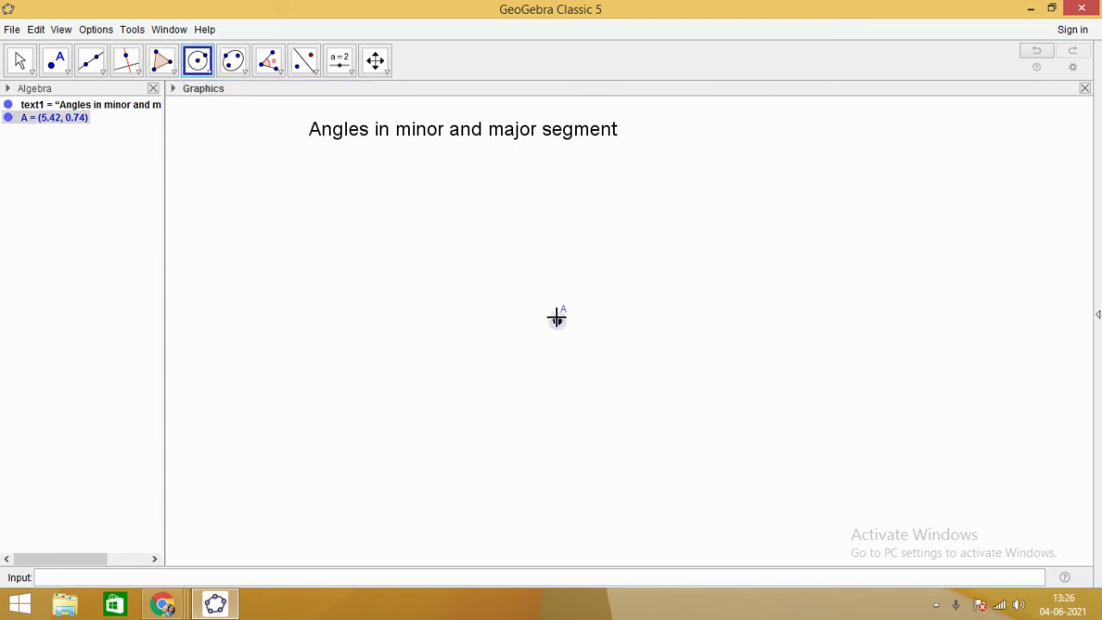
pyautogui.click(659, 245)
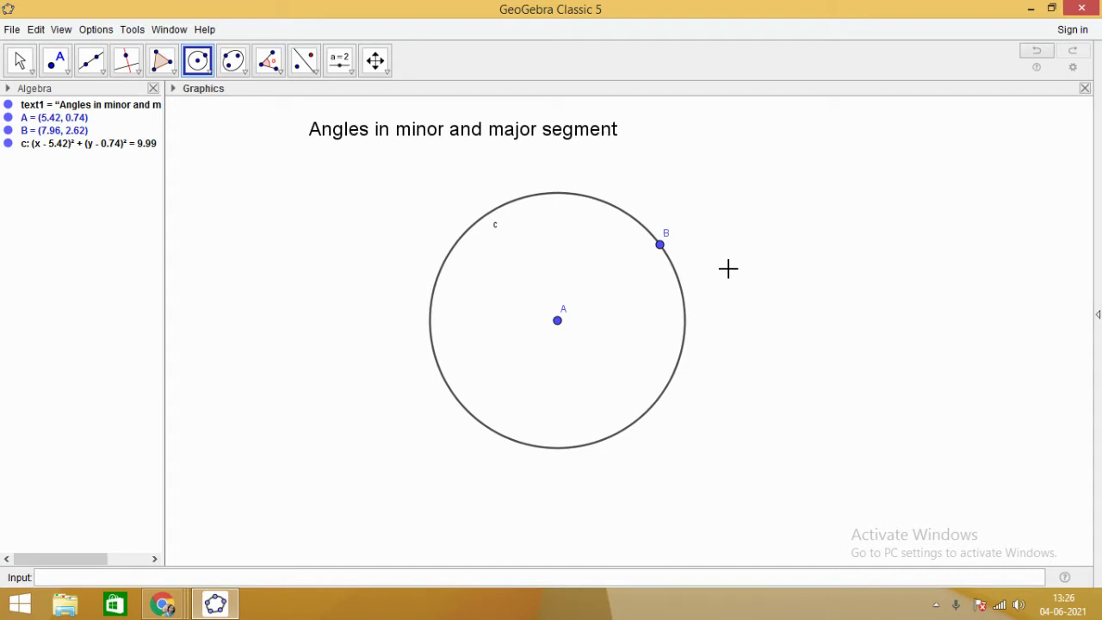
# Draw chord f from B to a new point C on the circle
pyautogui.click(103, 71)
pyautogui.click(106, 127)
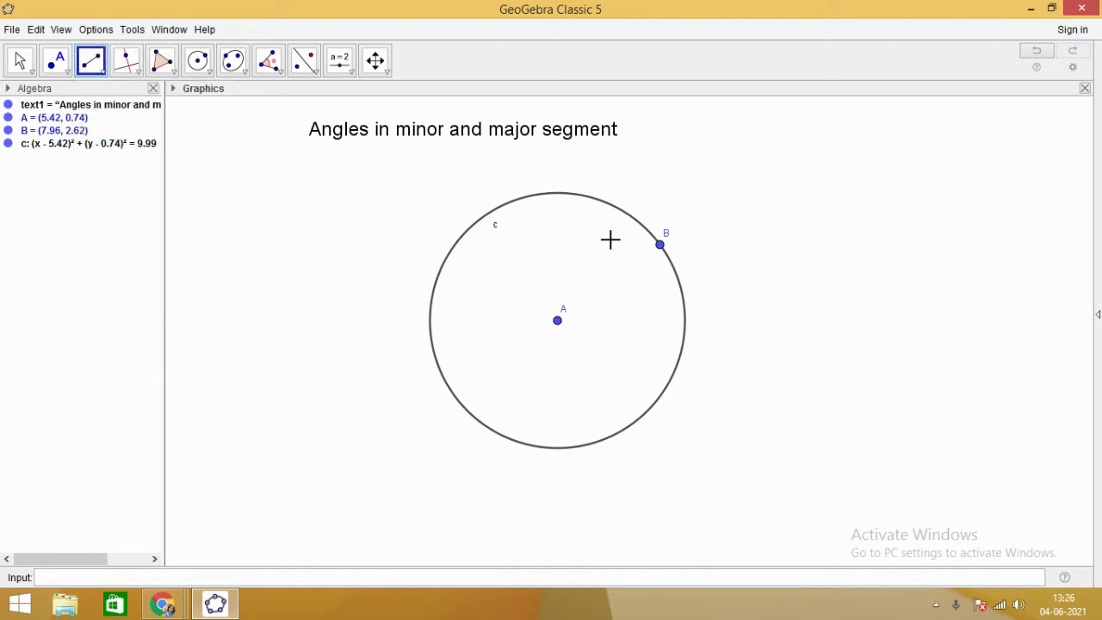
pyautogui.click(660, 245)
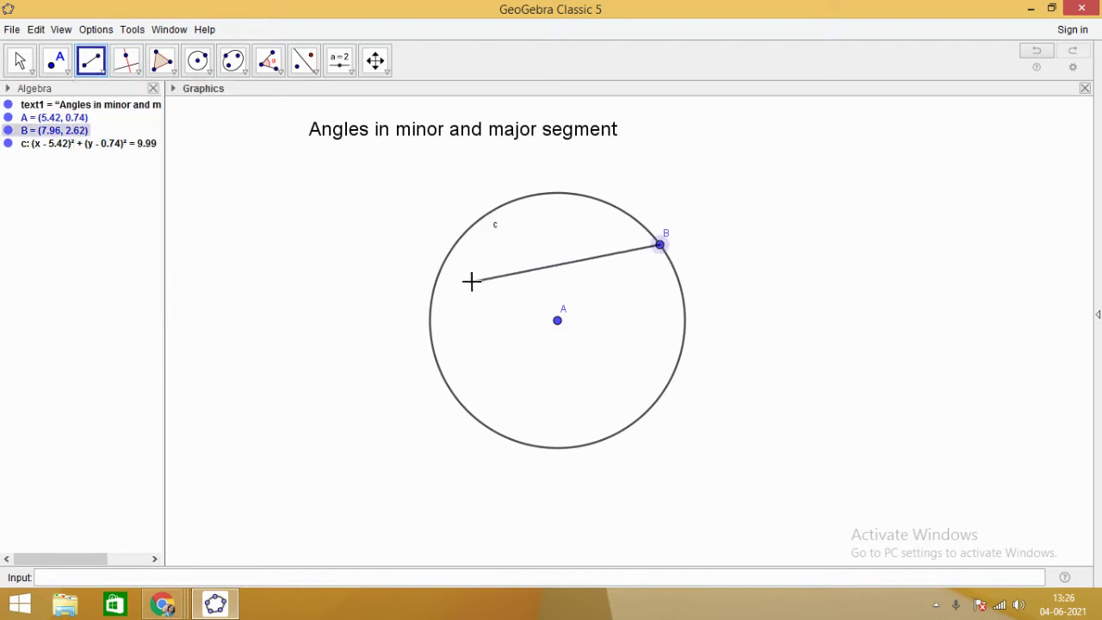
pyautogui.click(435, 283)
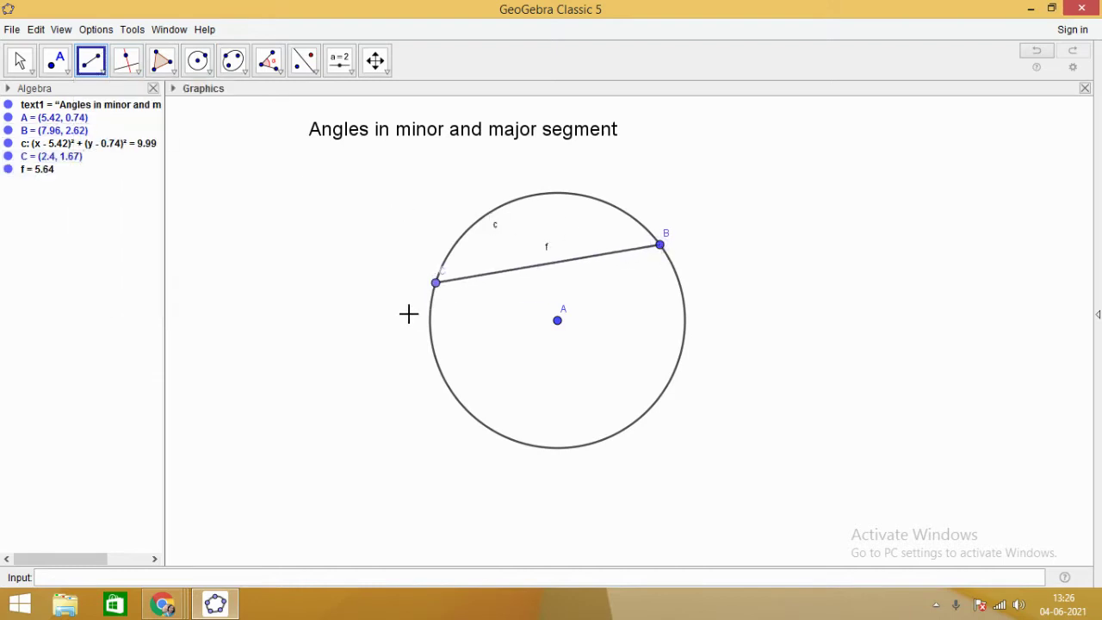
# Move point C's label to the left of the point
pyautogui.click(24, 69)
pyautogui.click(26, 98)
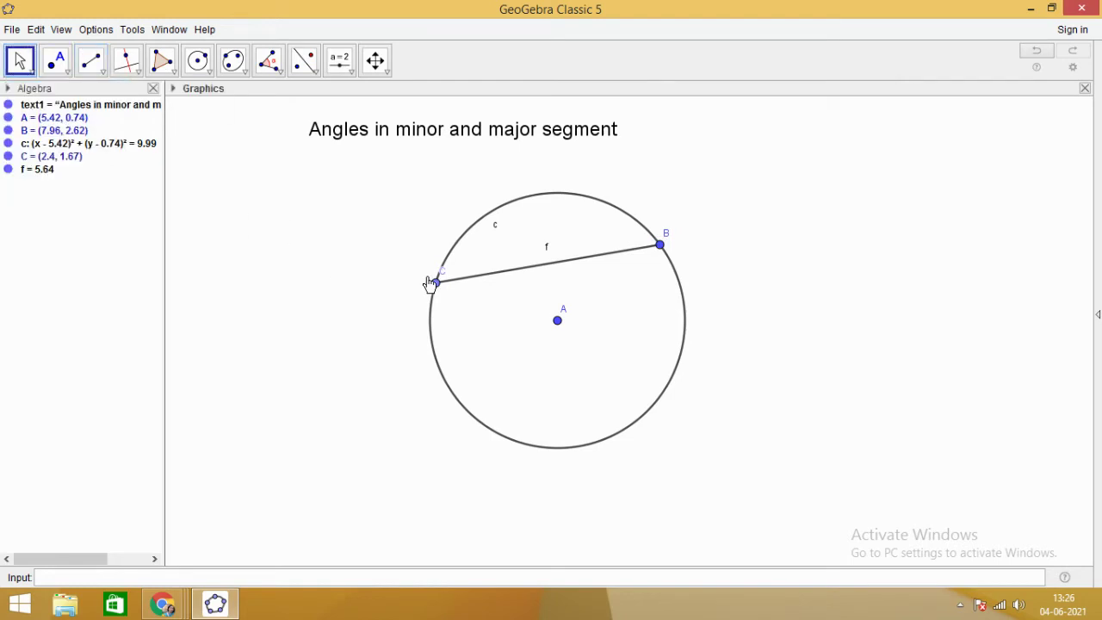
pyautogui.moveTo(436, 278); pyautogui.dragTo(422, 285)
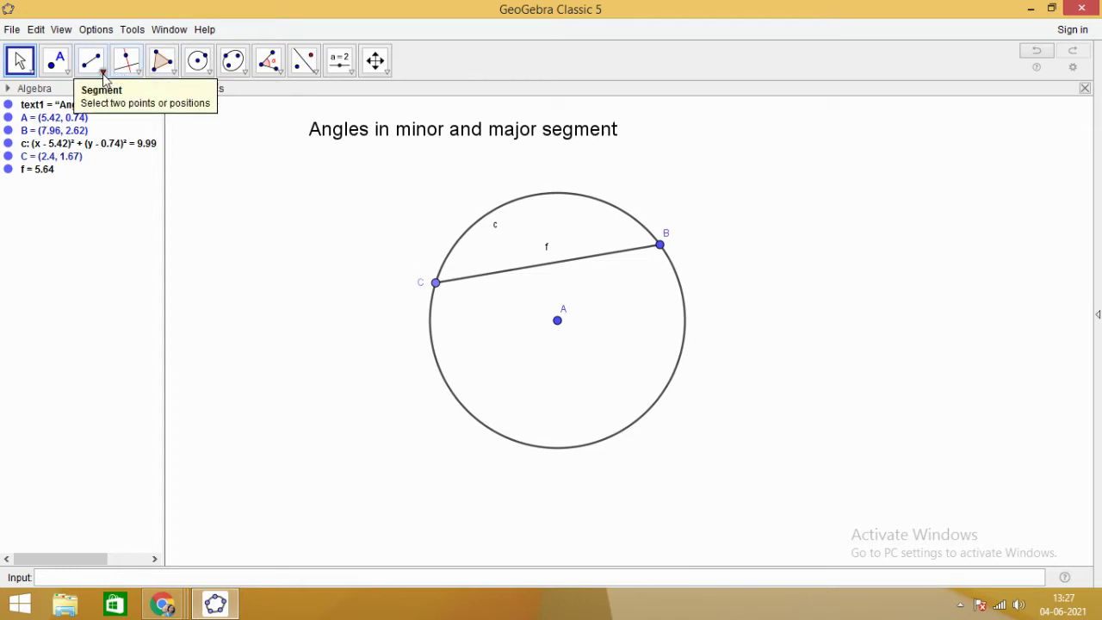
# Join a new upper-arc point D to C and B with chords g and h
pyautogui.click(104, 76)
pyautogui.click(96, 127)
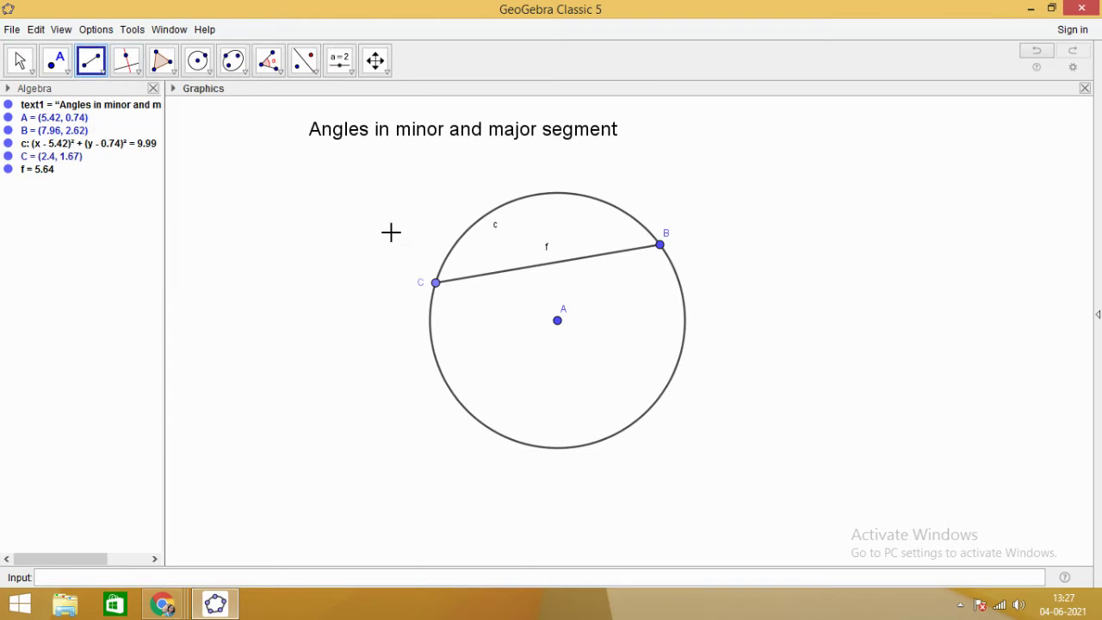
pyautogui.click(436, 284)
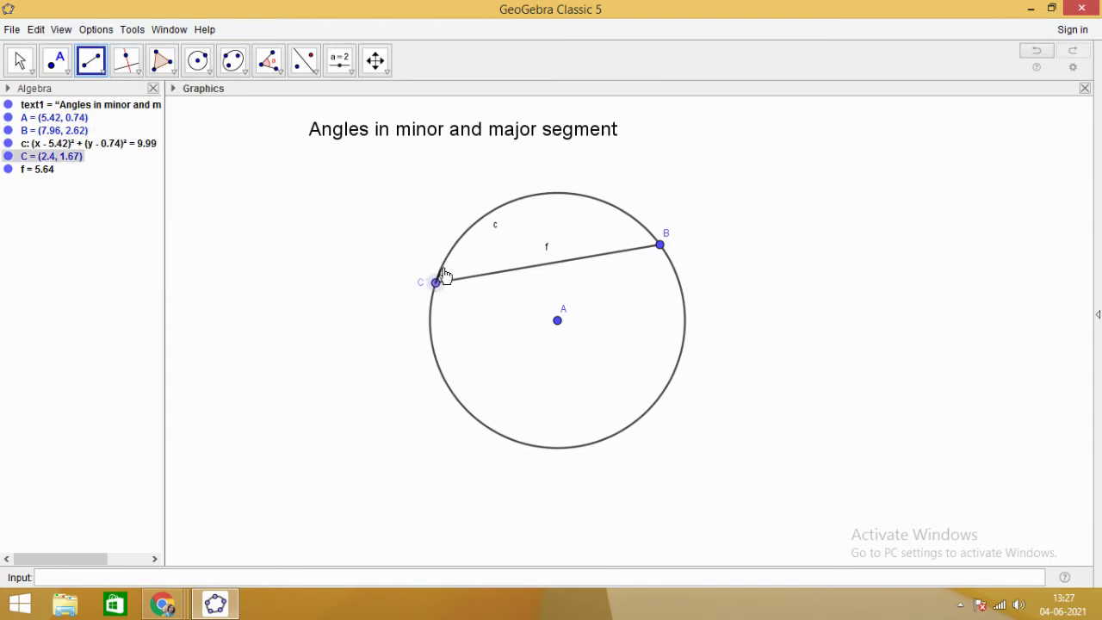
pyautogui.click(471, 228)
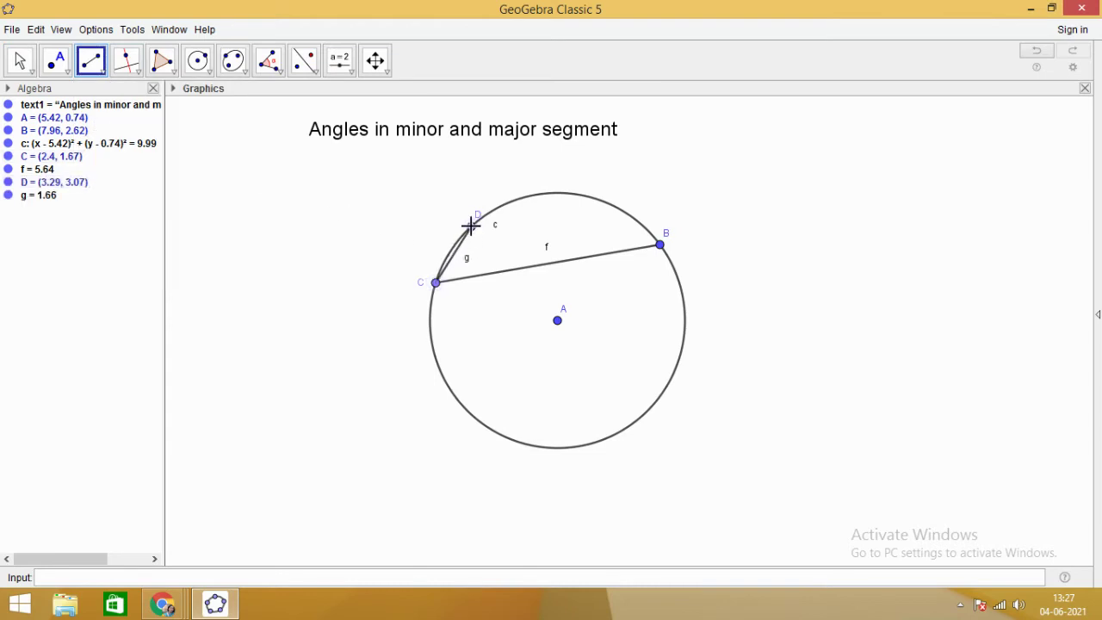
pyautogui.click(658, 245)
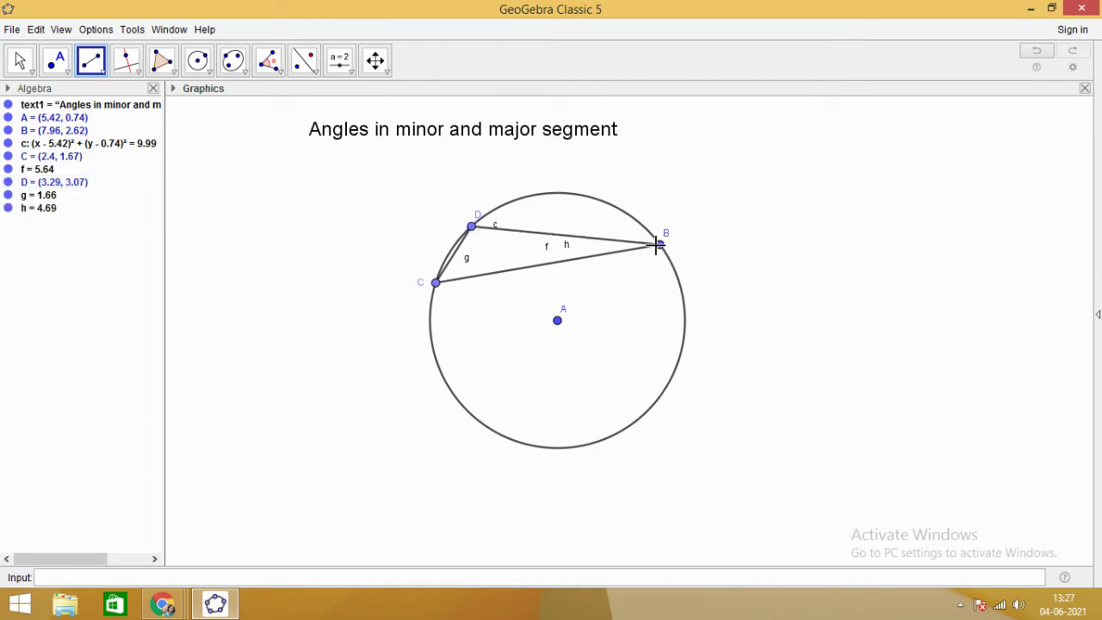
# Zoom in, then drag B and centre A to resize and shift the circle
pyautogui.scroll(5, 656, 245)
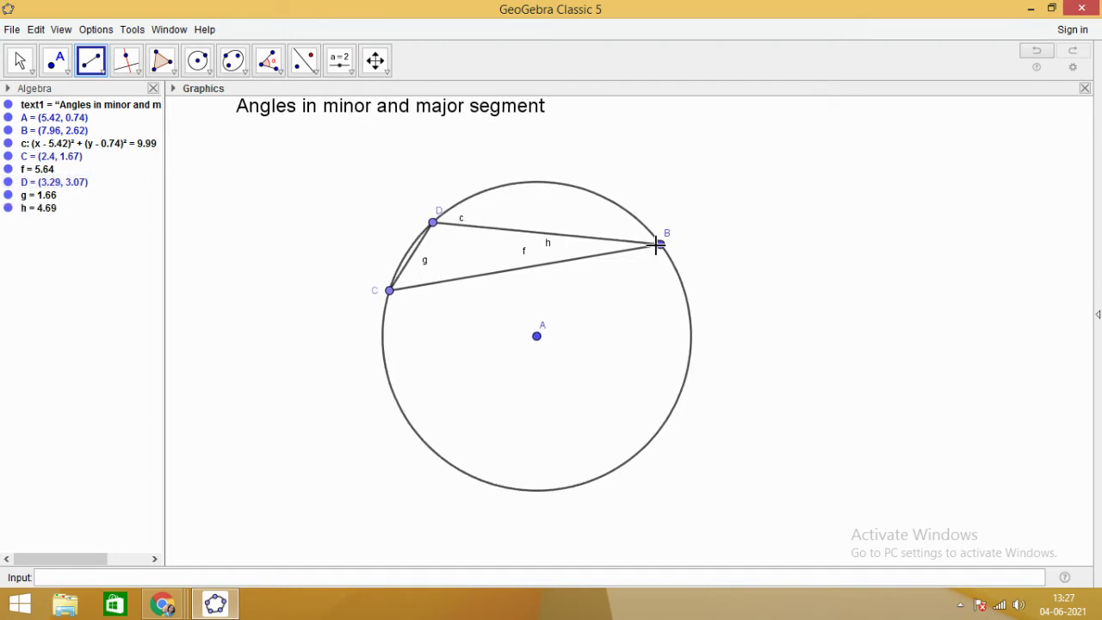
pyautogui.scroll(2, 656, 245)
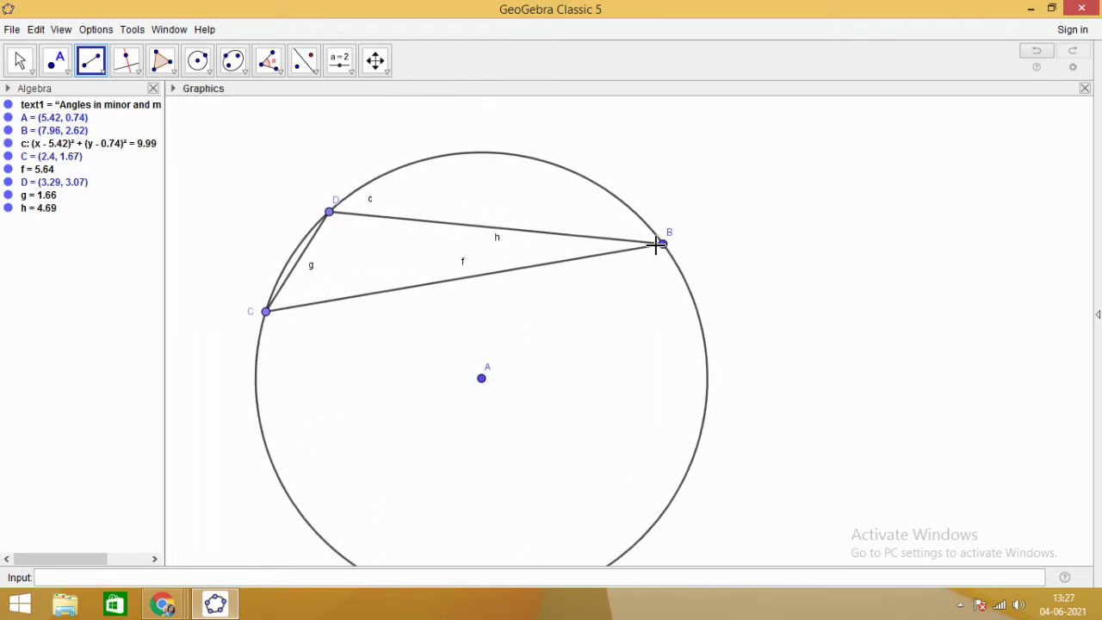
pyautogui.click(26, 67)
pyautogui.click(27, 94)
pyautogui.moveTo(666, 245); pyautogui.dragTo(635, 265)
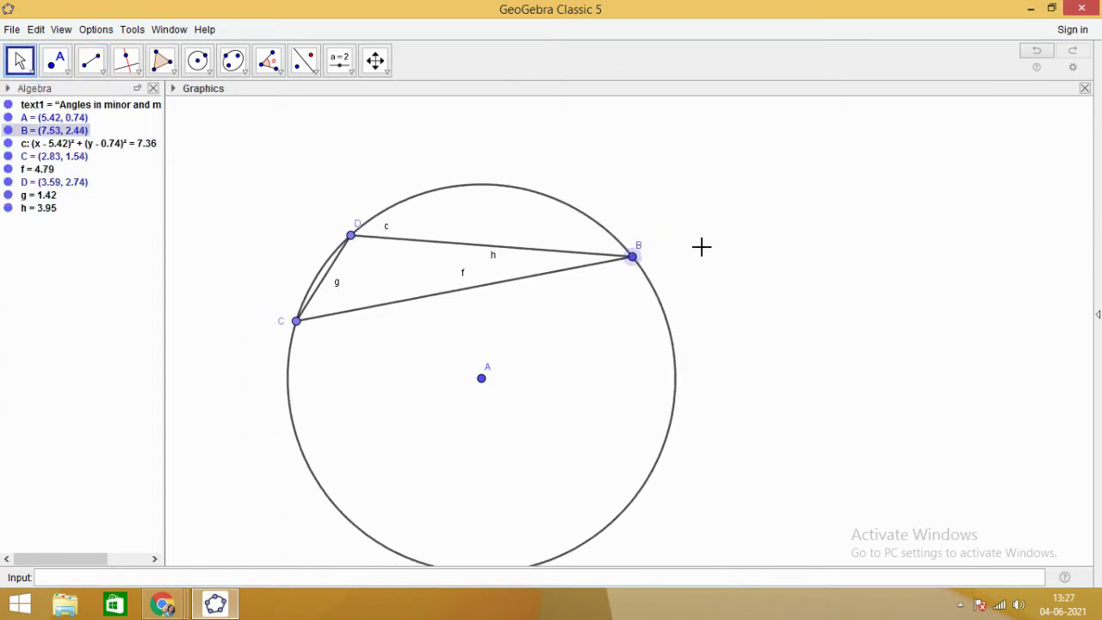
pyautogui.moveTo(482, 379); pyautogui.dragTo(482, 353)
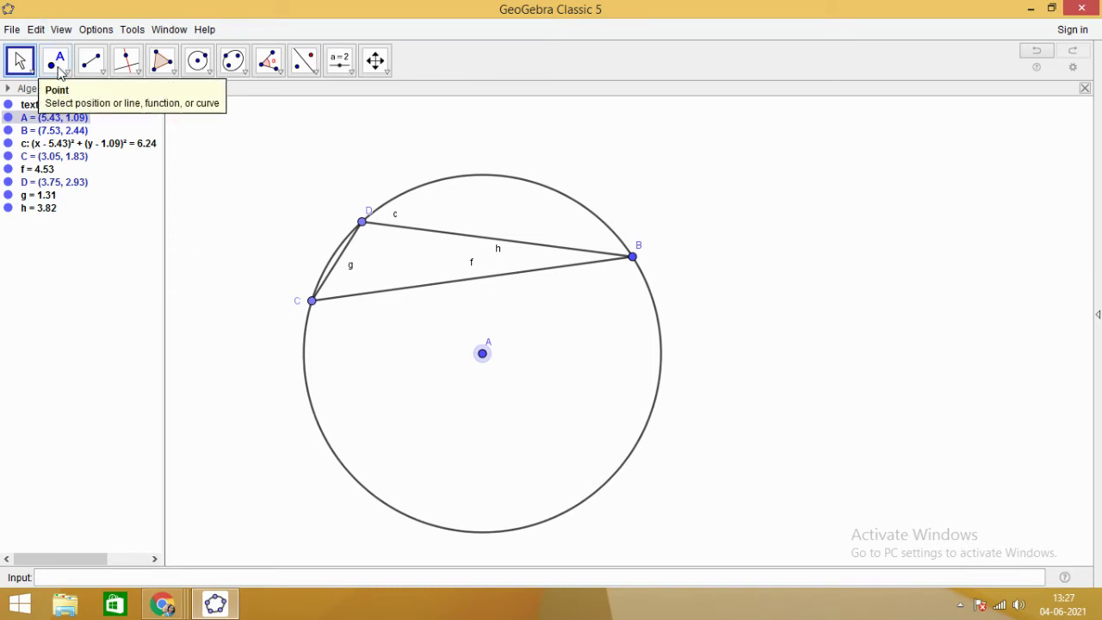
# Add point E at the circle's top, joined to C by chord i and B by chord j
pyautogui.click(93, 74)
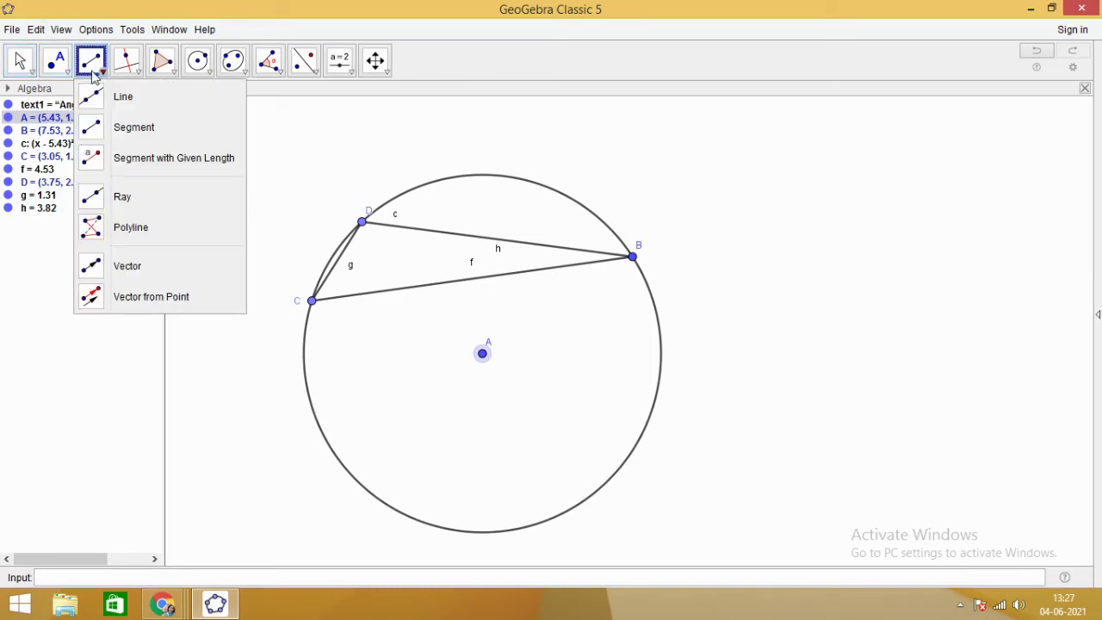
pyautogui.click(93, 128)
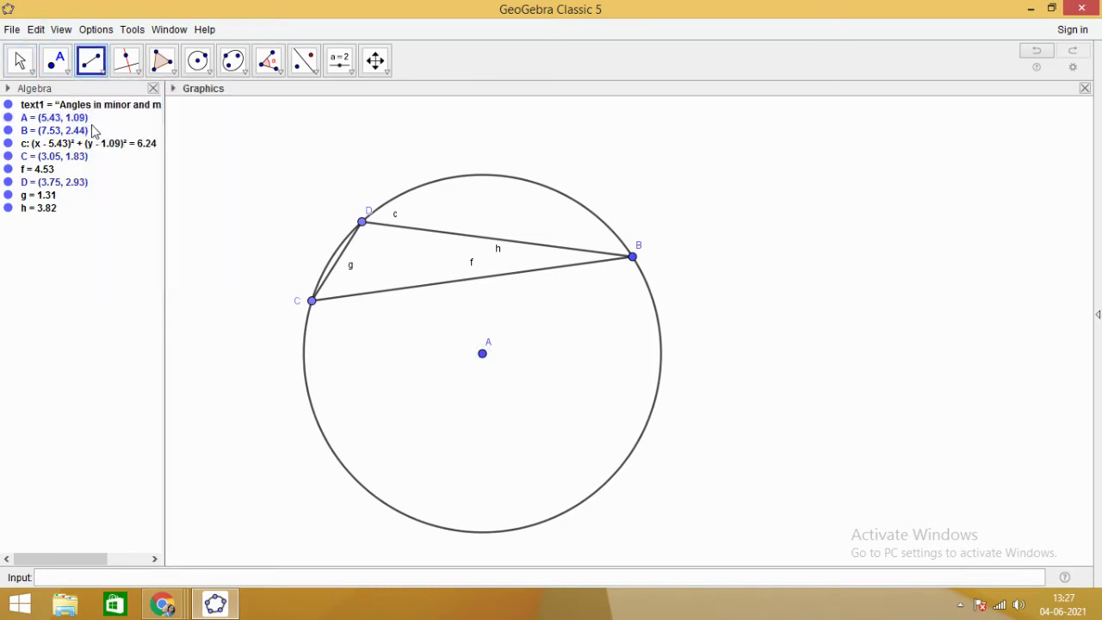
pyautogui.click(311, 300)
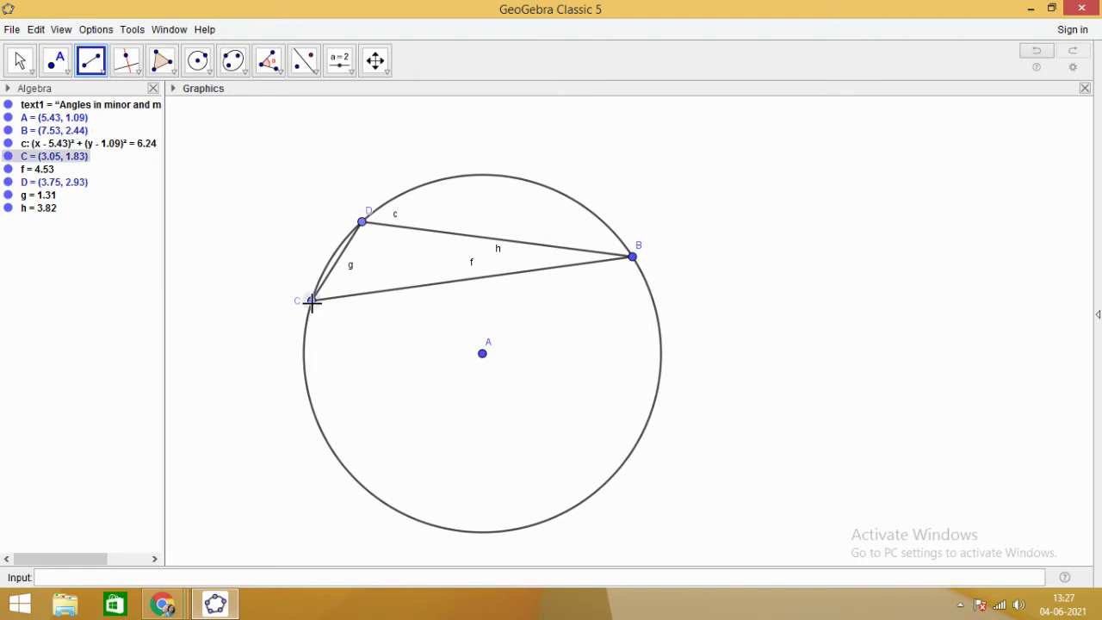
pyautogui.click(492, 176)
pyautogui.click(493, 176)
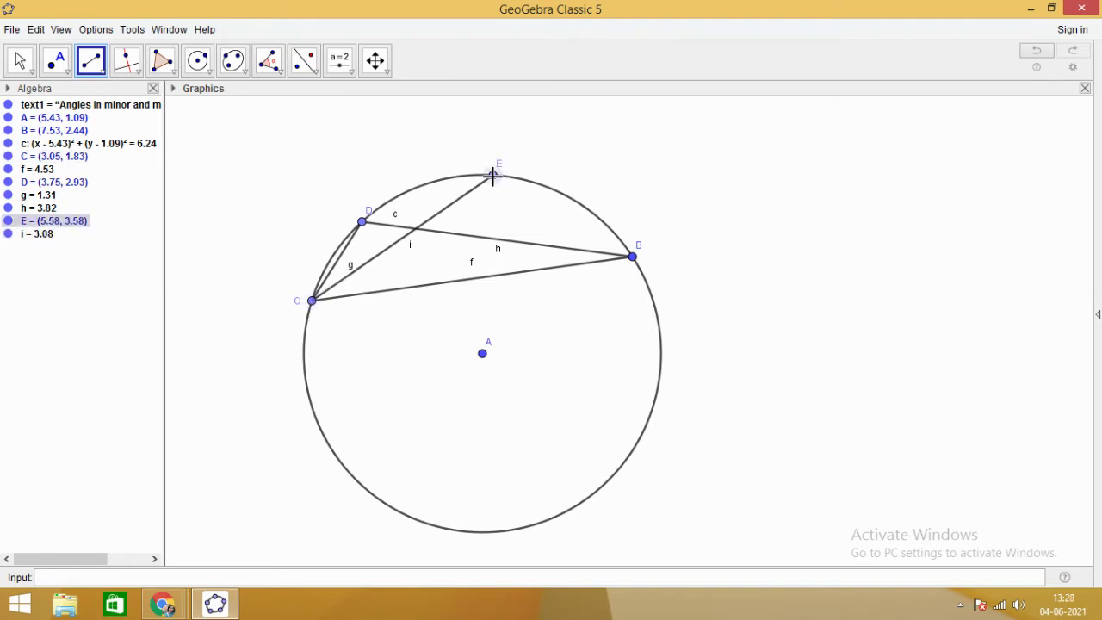
pyautogui.click(632, 258)
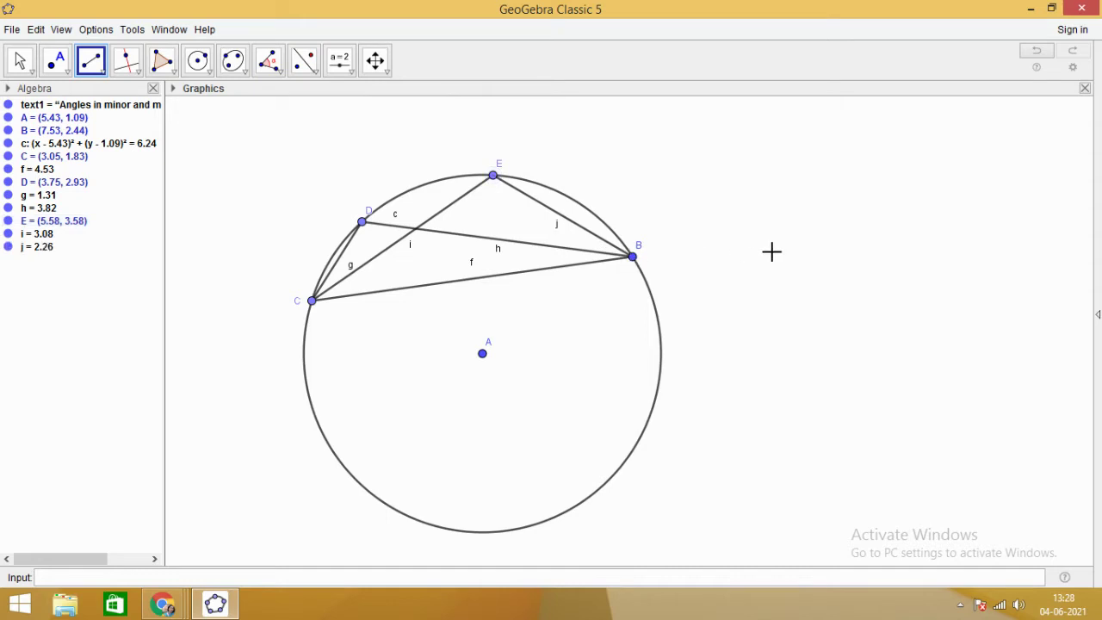
# Measure angle α = CDB at D and angle β = CEB at E, both 115.01°
pyautogui.click(274, 76)
pyautogui.click(275, 95)
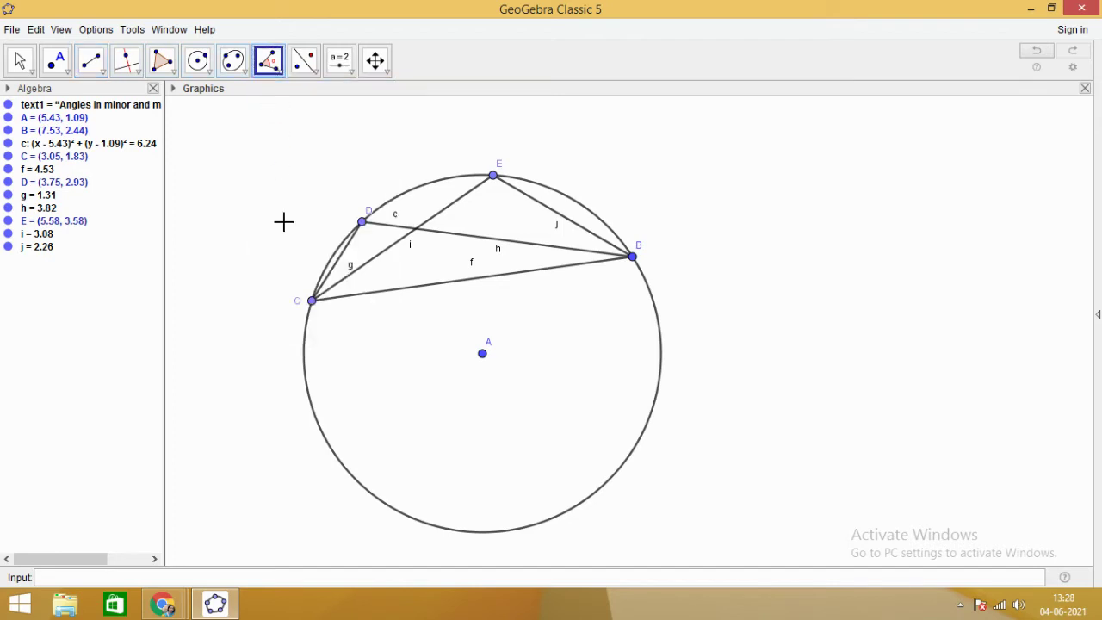
pyautogui.click(312, 302)
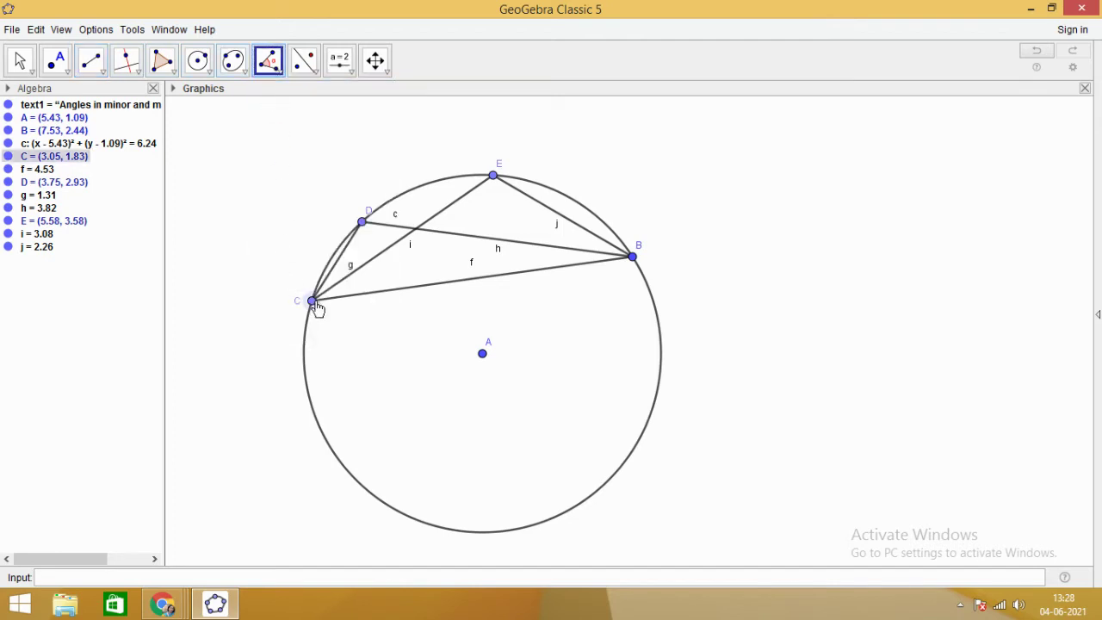
pyautogui.click(362, 223)
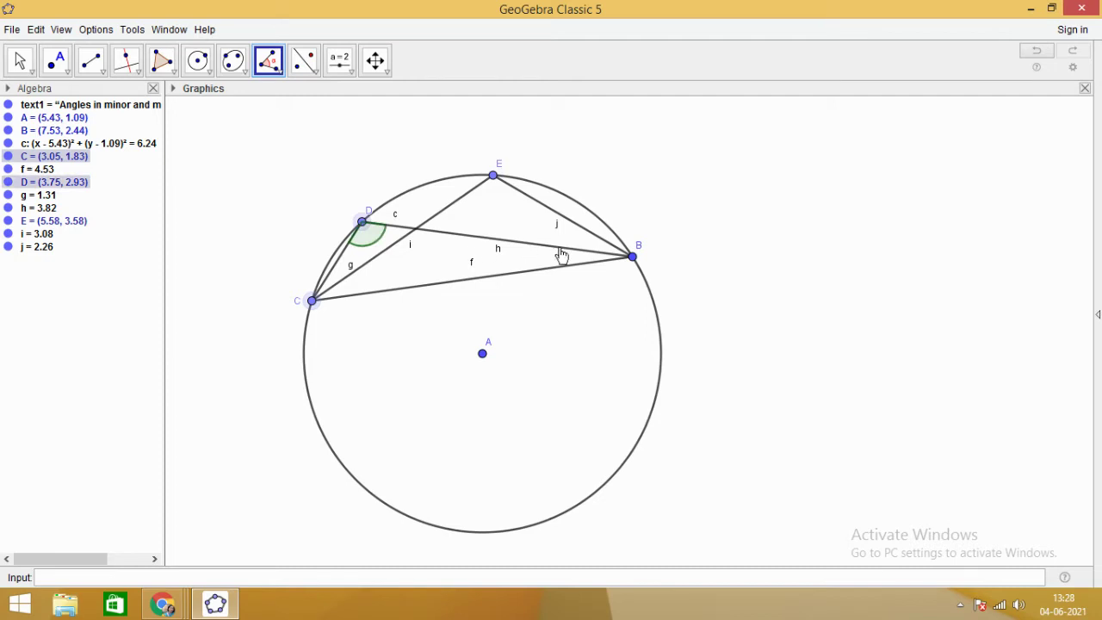
pyautogui.click(633, 255)
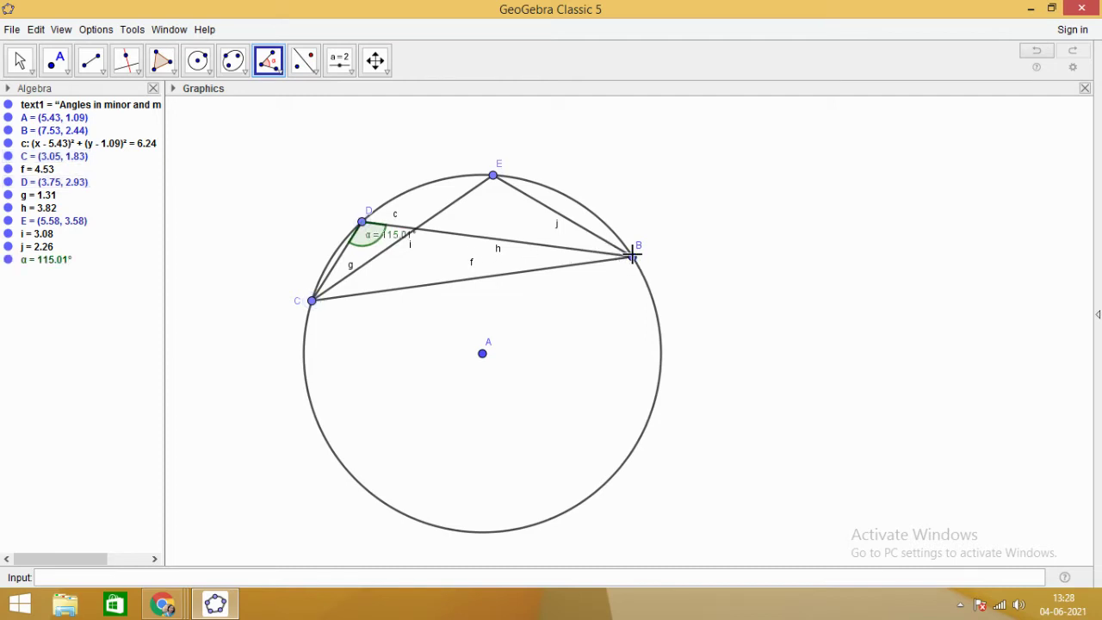
pyautogui.click(311, 300)
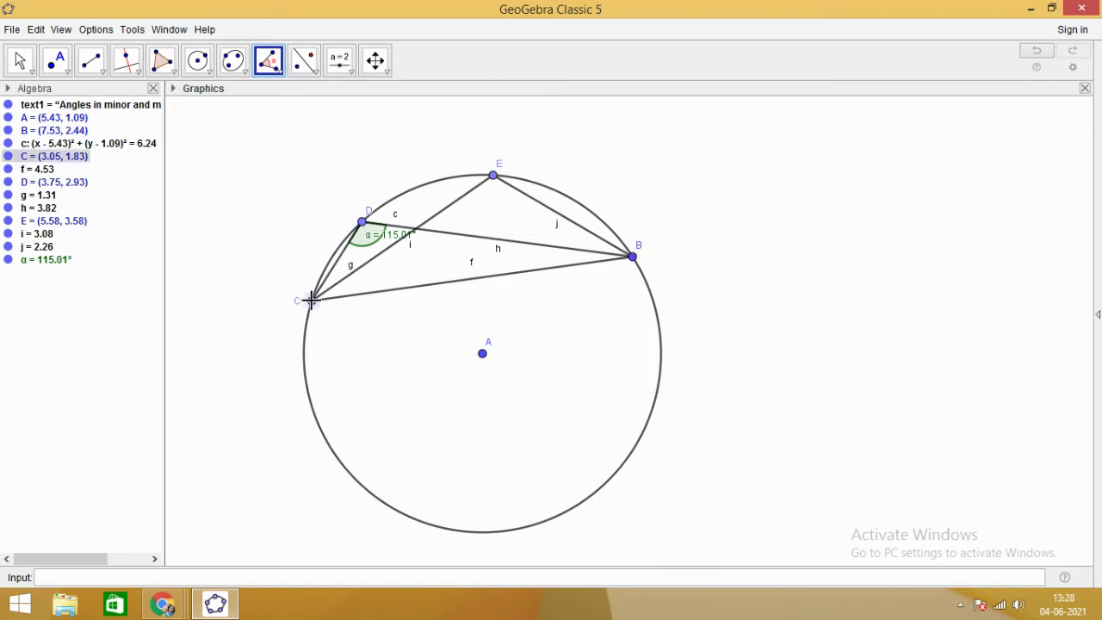
pyautogui.click(492, 175)
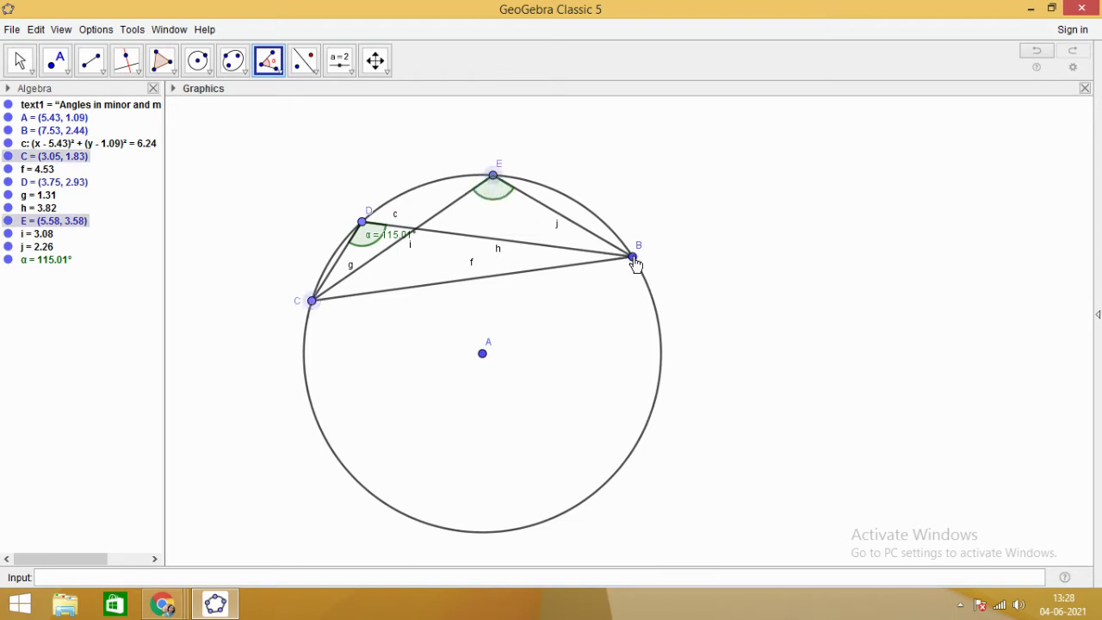
pyautogui.click(632, 256)
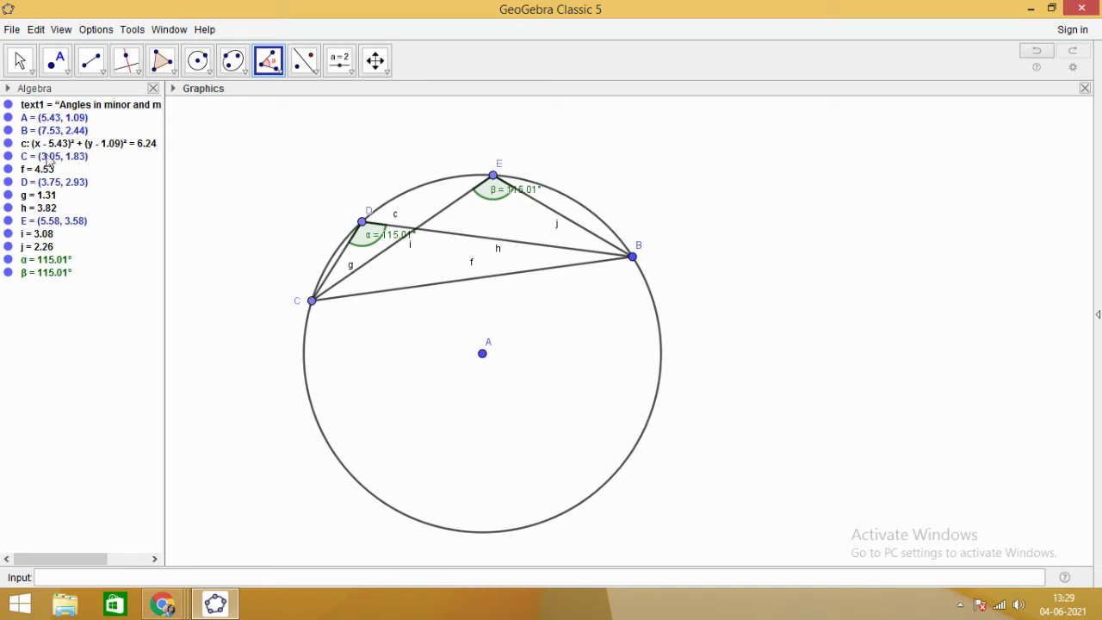
# Slide C along the circle, shift the circle, and drag A so α and β read 115.68°
pyautogui.click(28, 77)
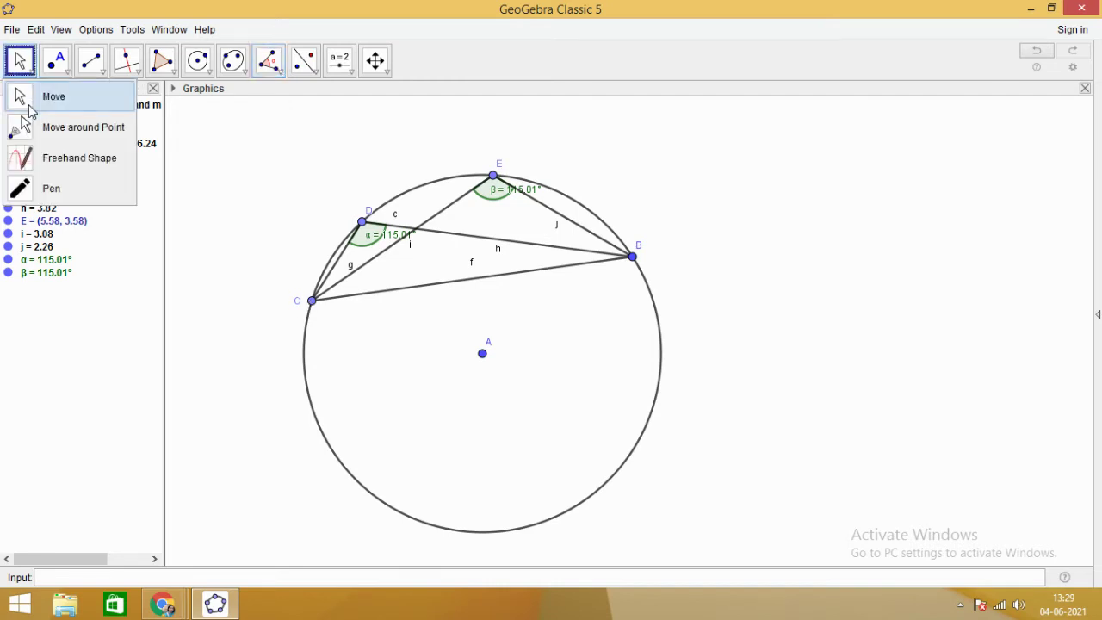
pyautogui.click(30, 108)
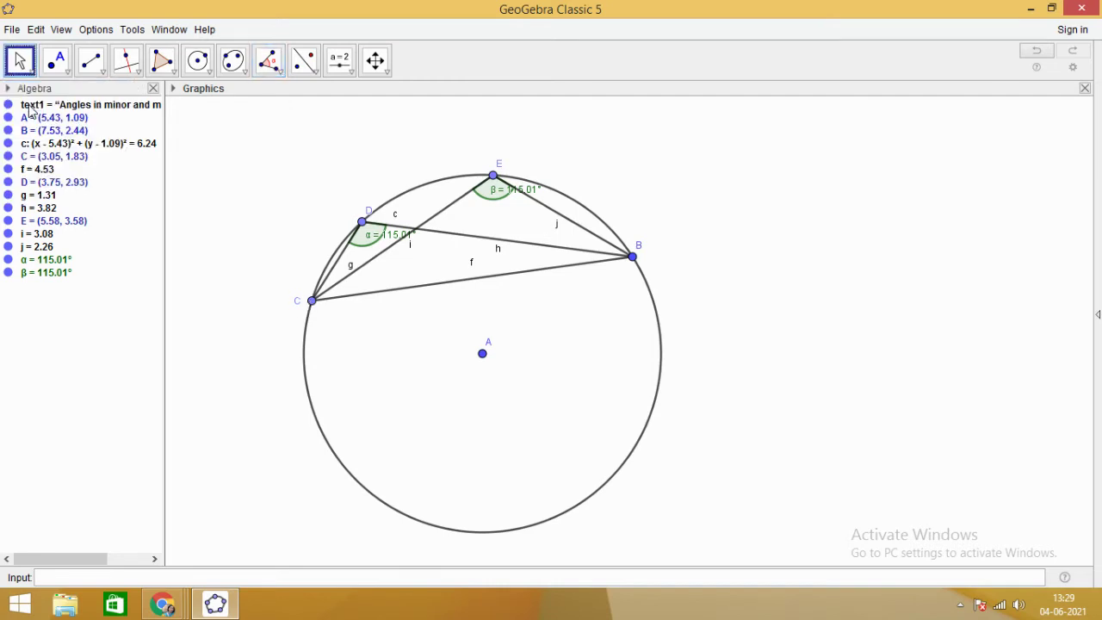
pyautogui.click(312, 301)
pyautogui.moveTo(315, 304); pyautogui.dragTo(324, 306)
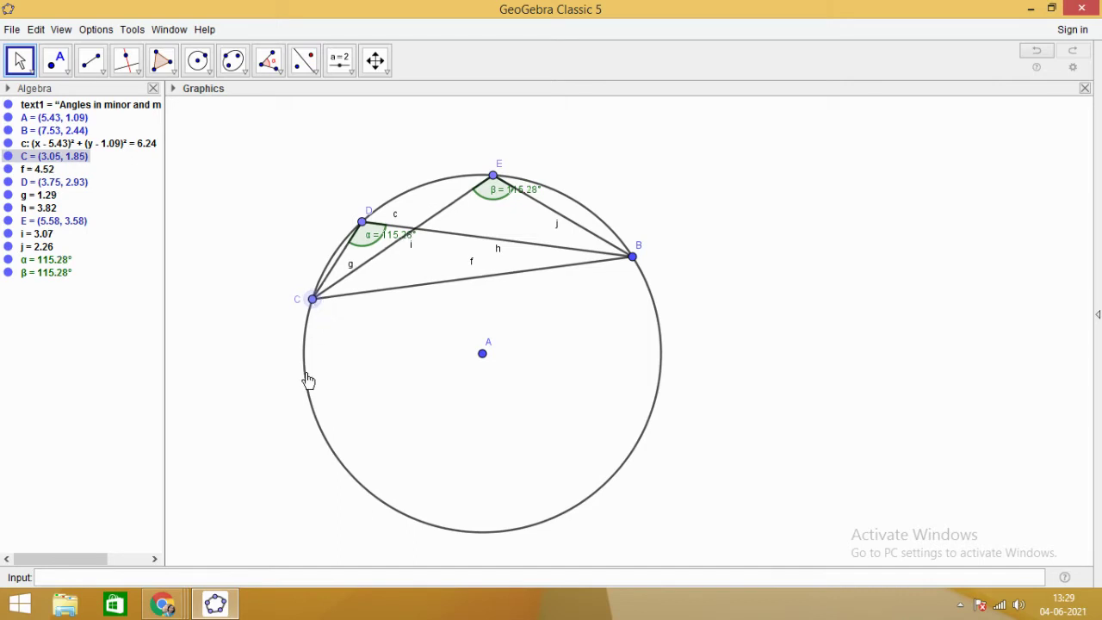
pyautogui.moveTo(307, 381); pyautogui.dragTo(339, 367)
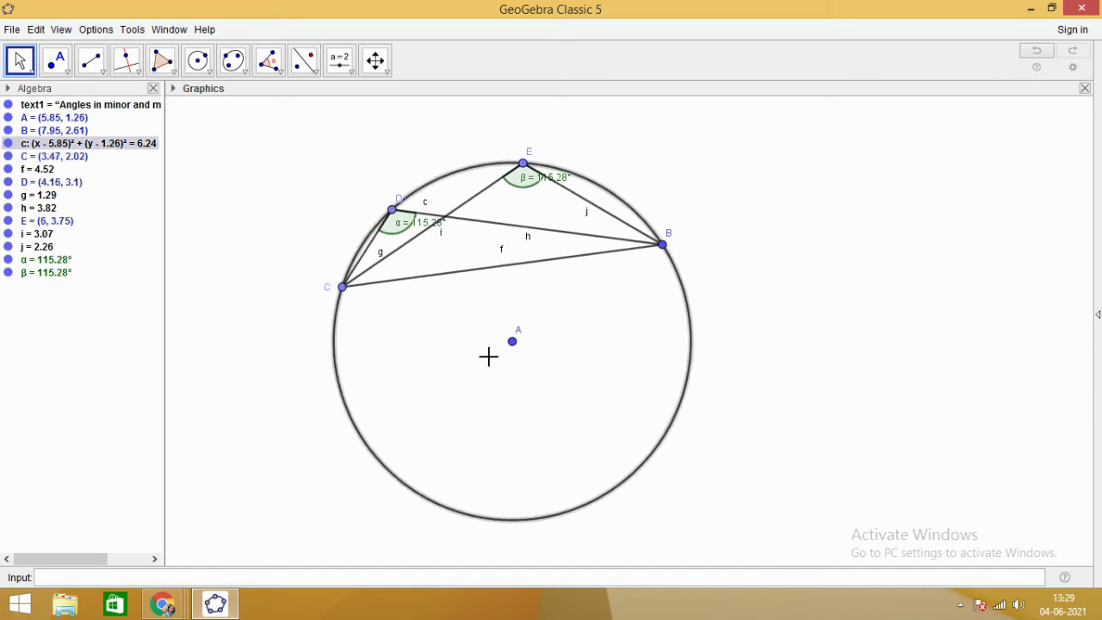
pyautogui.click(512, 344)
pyautogui.moveTo(512, 345)
pyautogui.mouseDown()
pyautogui.moveTo(483, 336)
pyautogui.moveTo(509, 345)
pyautogui.moveTo(484, 344)
pyautogui.moveTo(505, 355)
pyautogui.mouseUp()
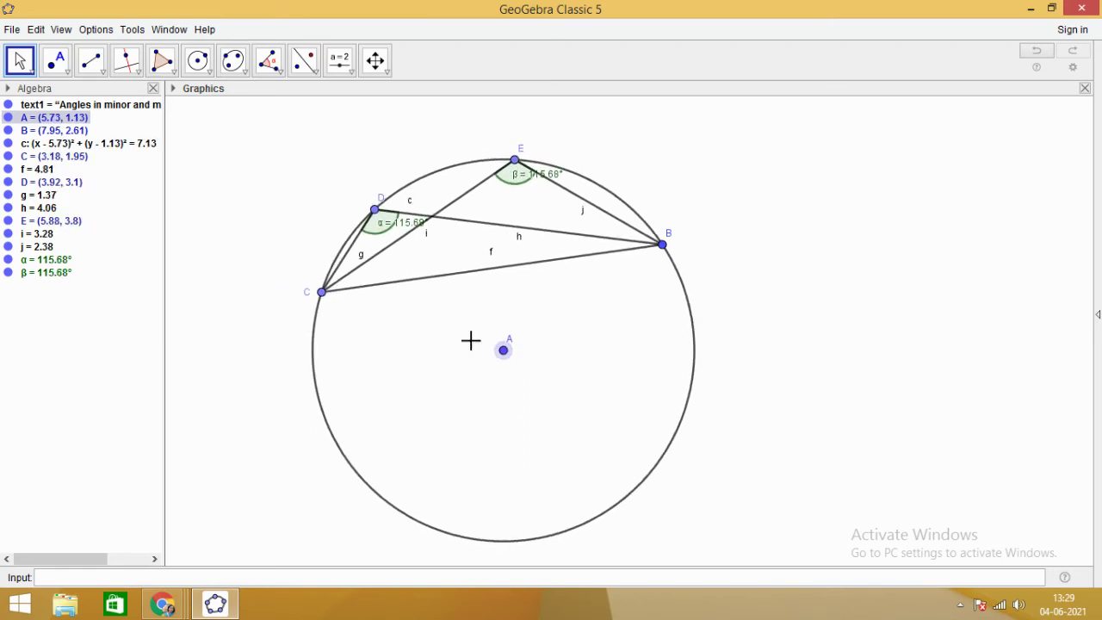
# Add point F on the upper arc, joined by chords to C and B
pyautogui.click(97, 74)
pyautogui.click(131, 126)
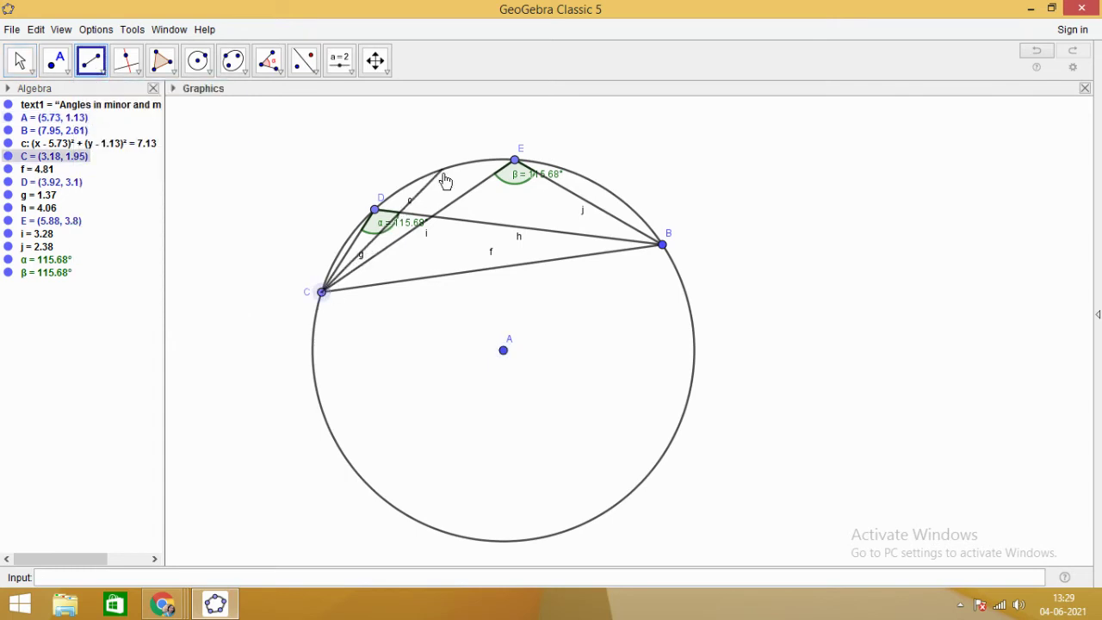
pyautogui.click(440, 169)
pyautogui.click(442, 170)
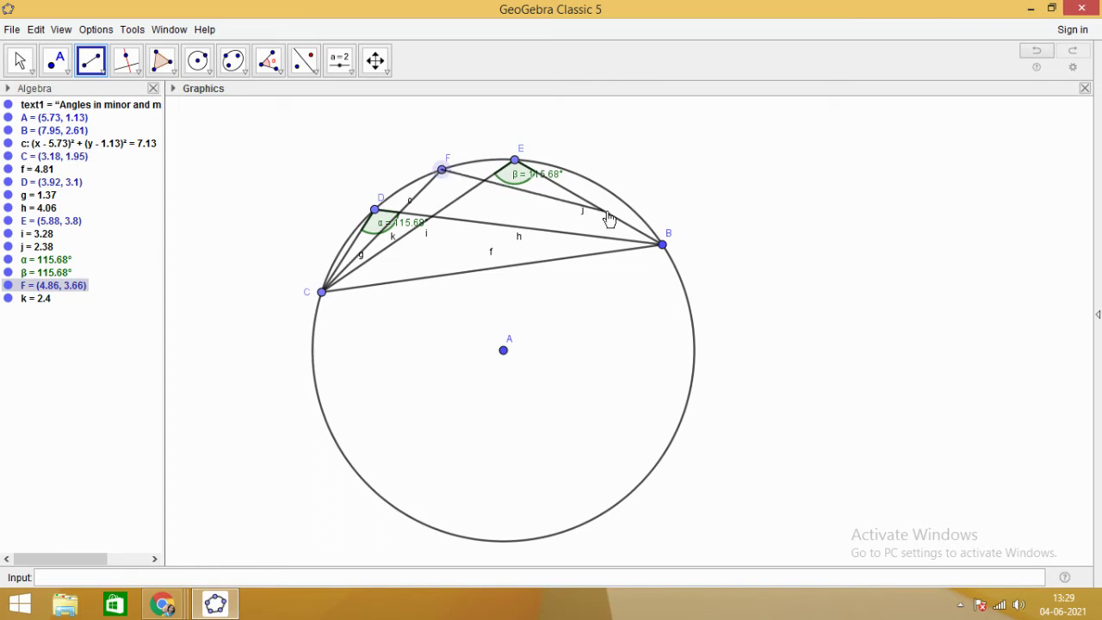
pyautogui.click(662, 246)
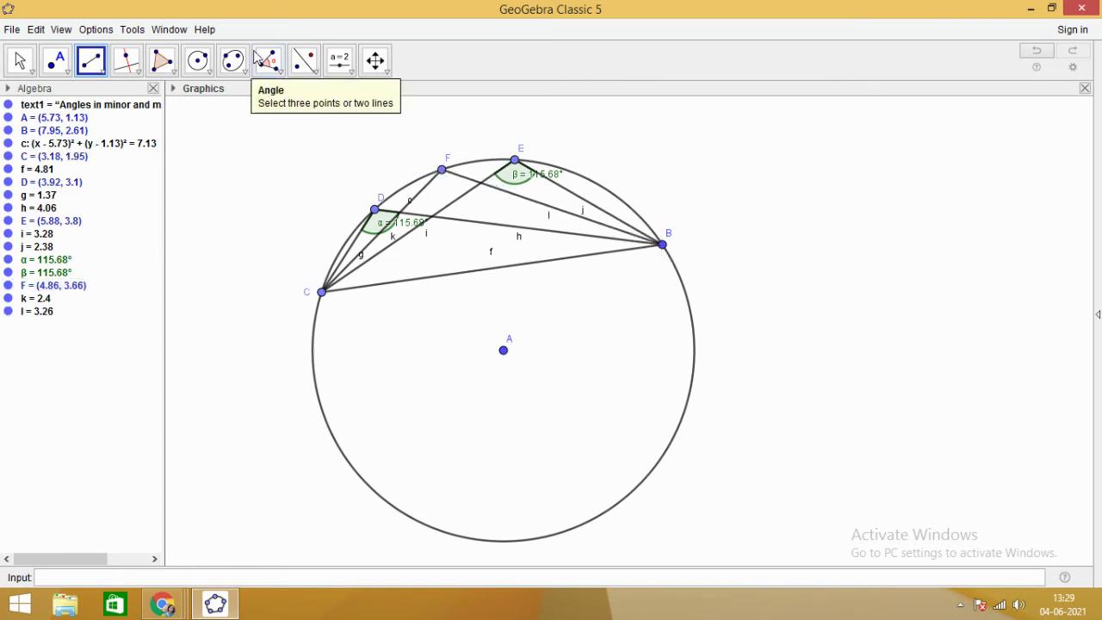
# Attempt to measure the angle at F by picking C, F and B
pyautogui.click(275, 72)
pyautogui.click(274, 96)
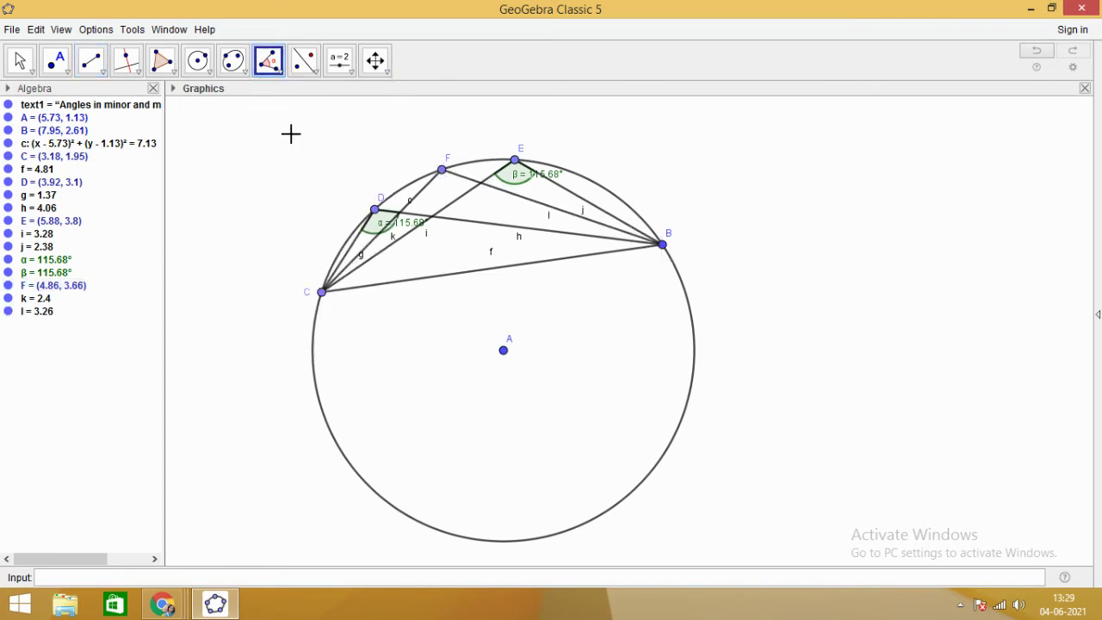
pyautogui.click(324, 293)
pyautogui.click(443, 172)
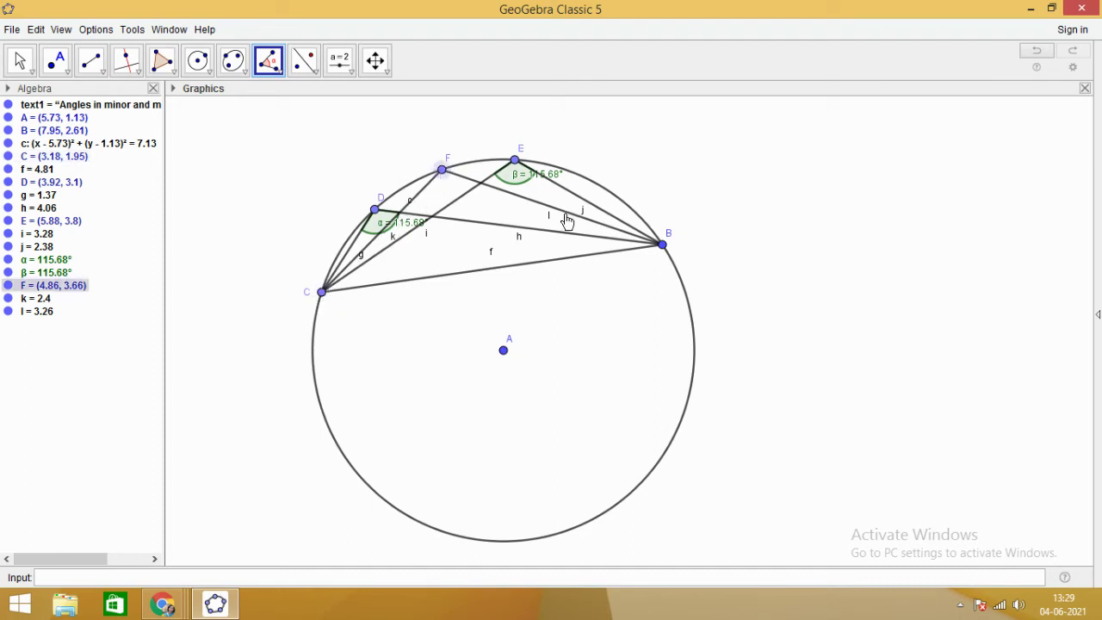
pyautogui.click(663, 247)
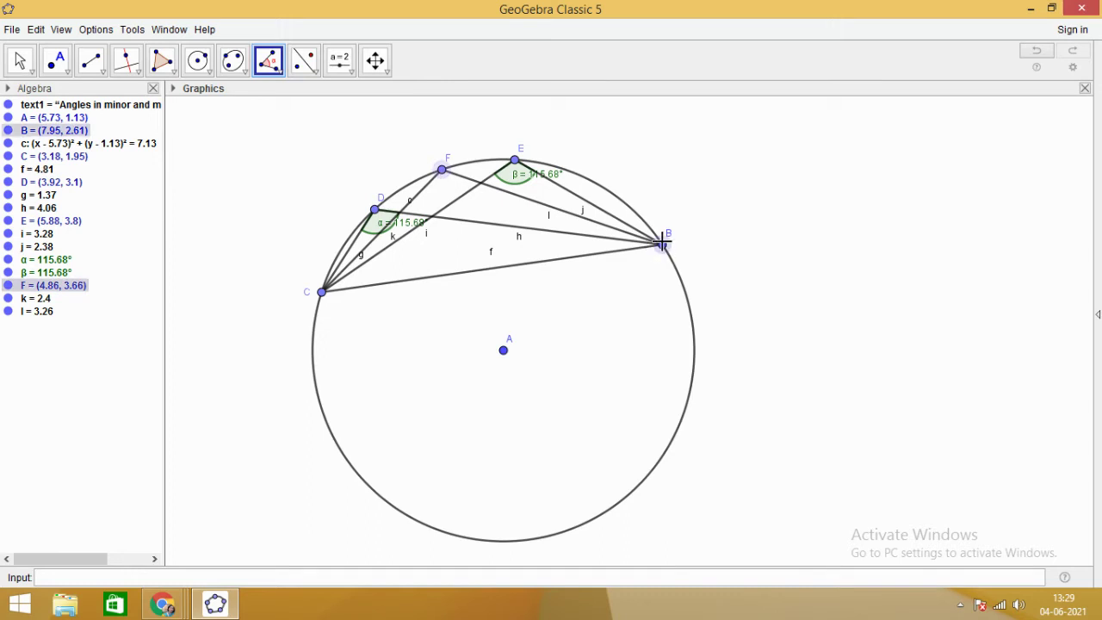
pyautogui.click(663, 245)
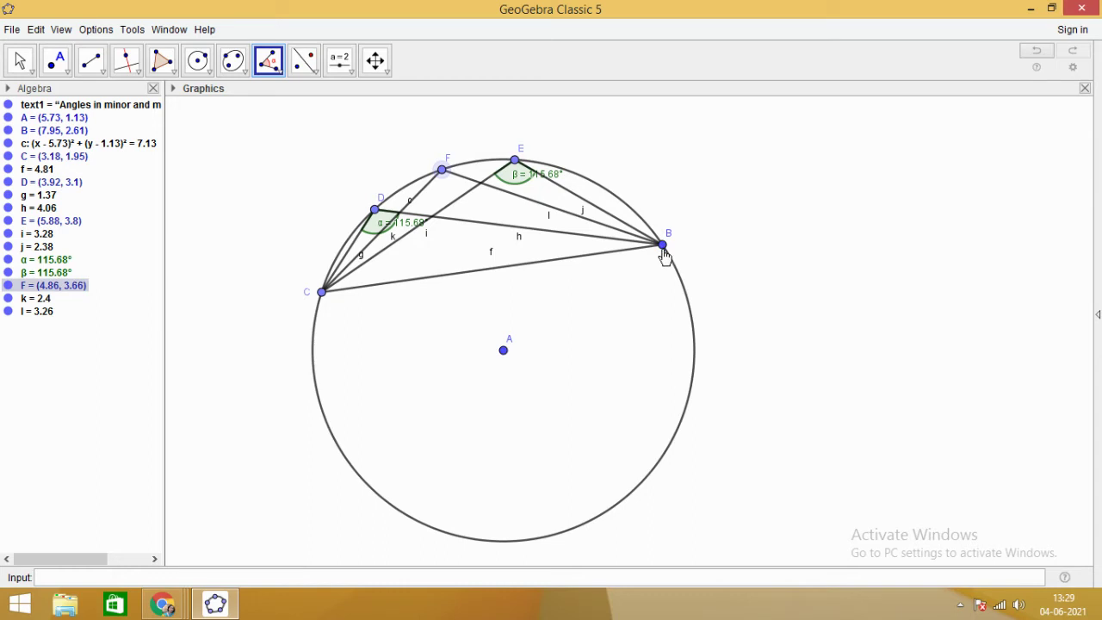
pyautogui.click(663, 250)
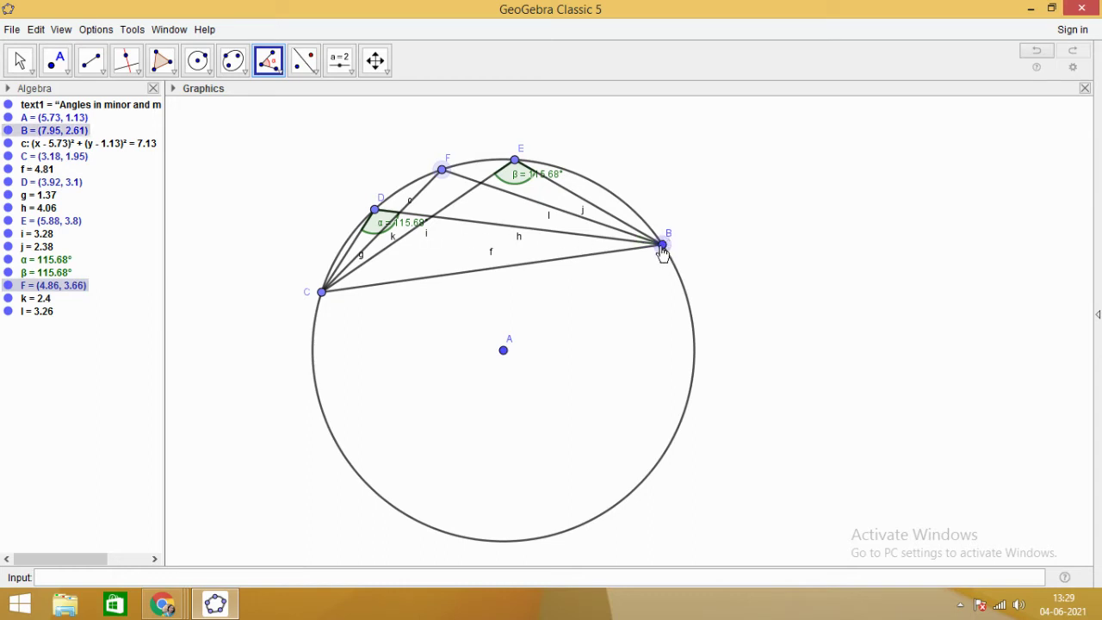
pyautogui.click(663, 245)
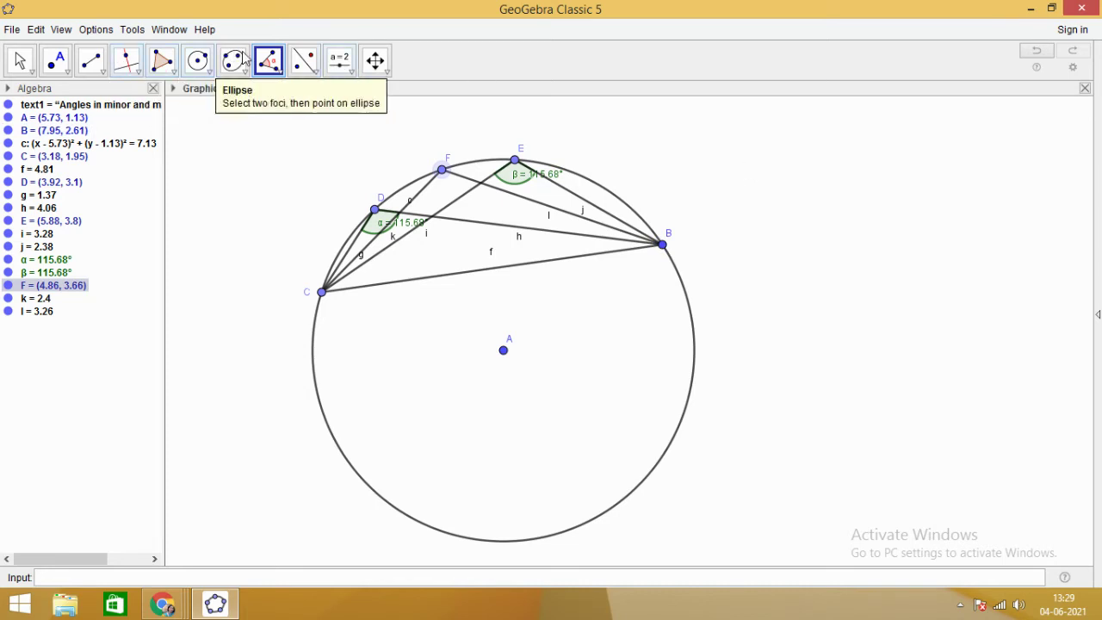
# Retry the angle measurement at F, picking C and then B
pyautogui.click(277, 72)
pyautogui.click(274, 99)
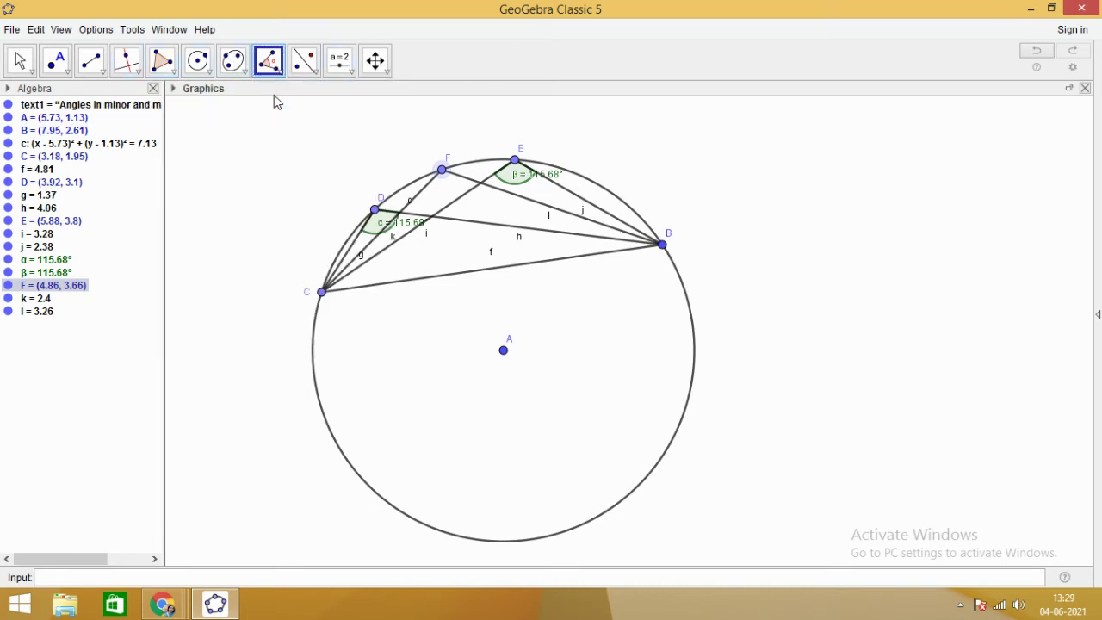
pyautogui.click(322, 294)
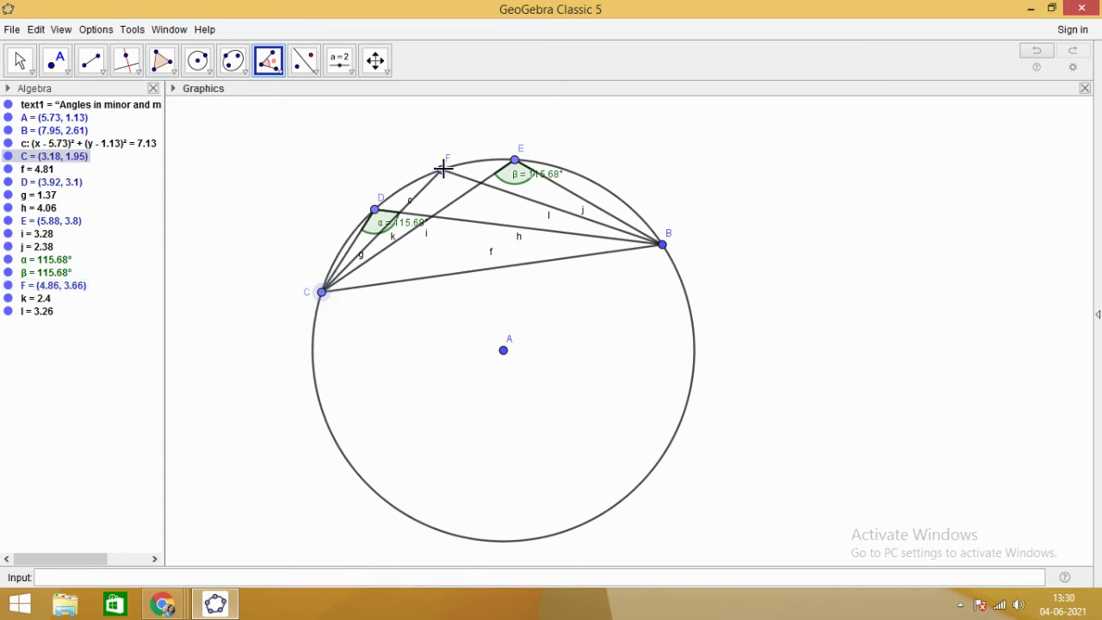
pyautogui.click(662, 246)
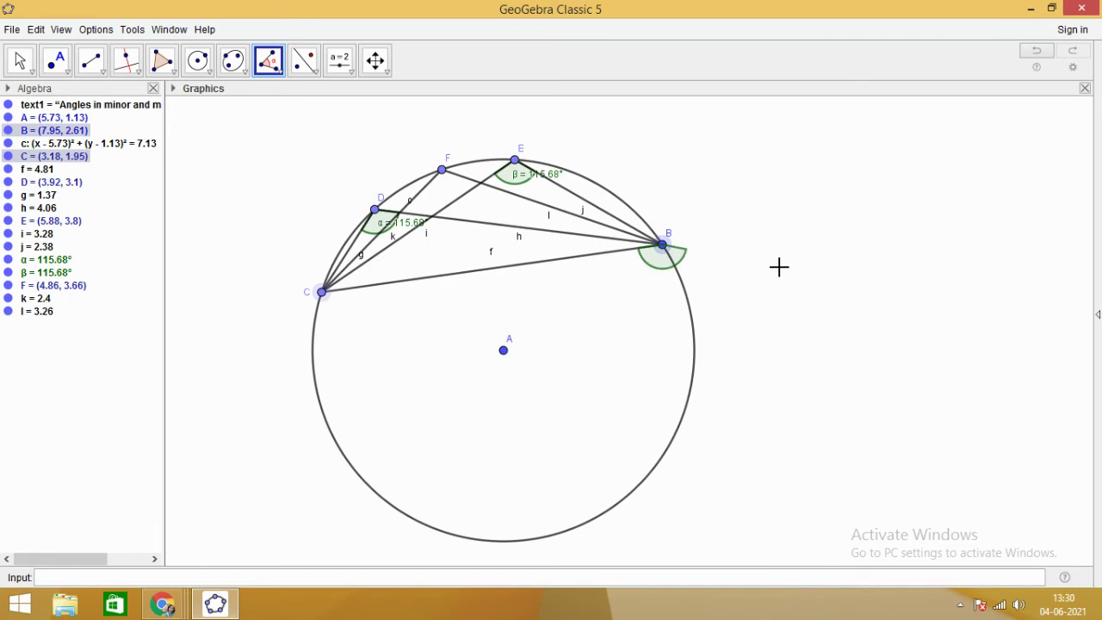
pyautogui.click(662, 245)
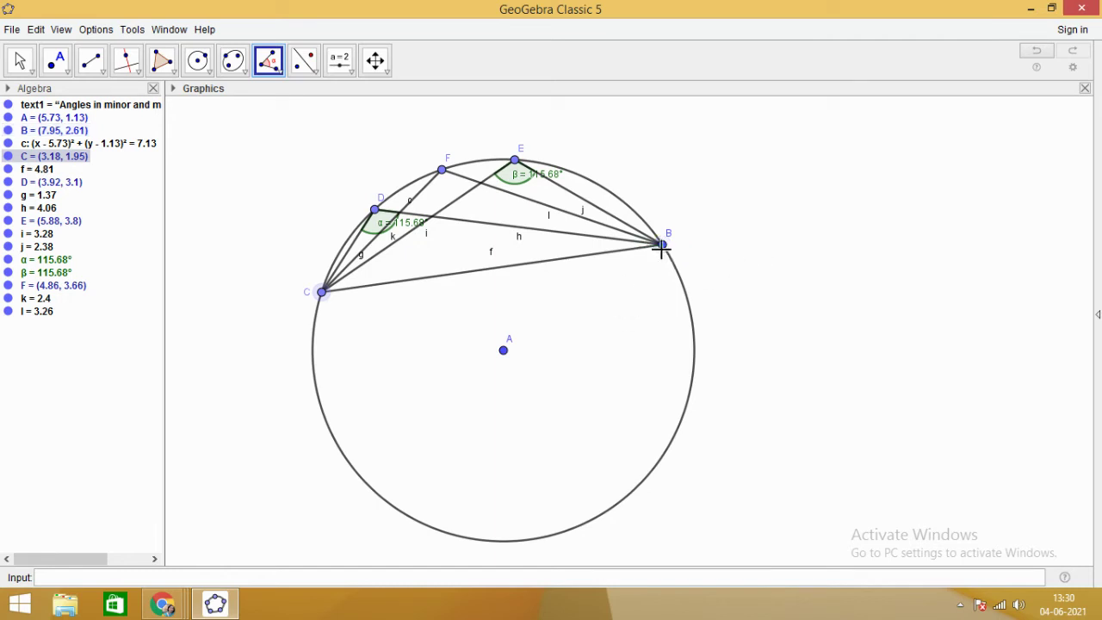
# Measure angle γ = CFB at F, reading 115.68°
pyautogui.click(162, 62)
pyautogui.click(275, 72)
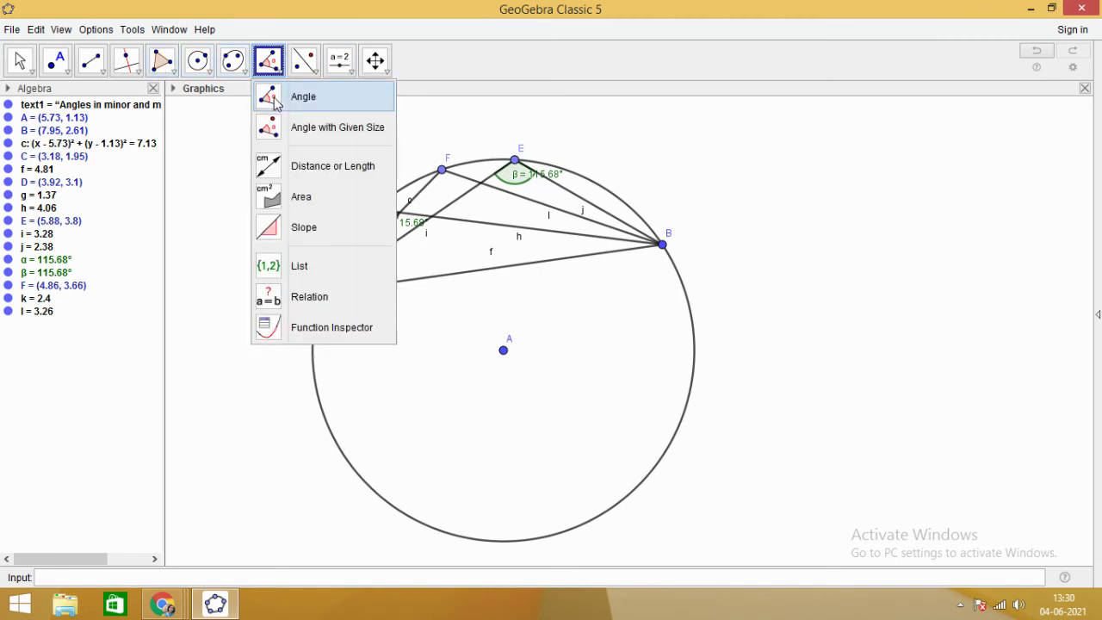
pyautogui.click(274, 100)
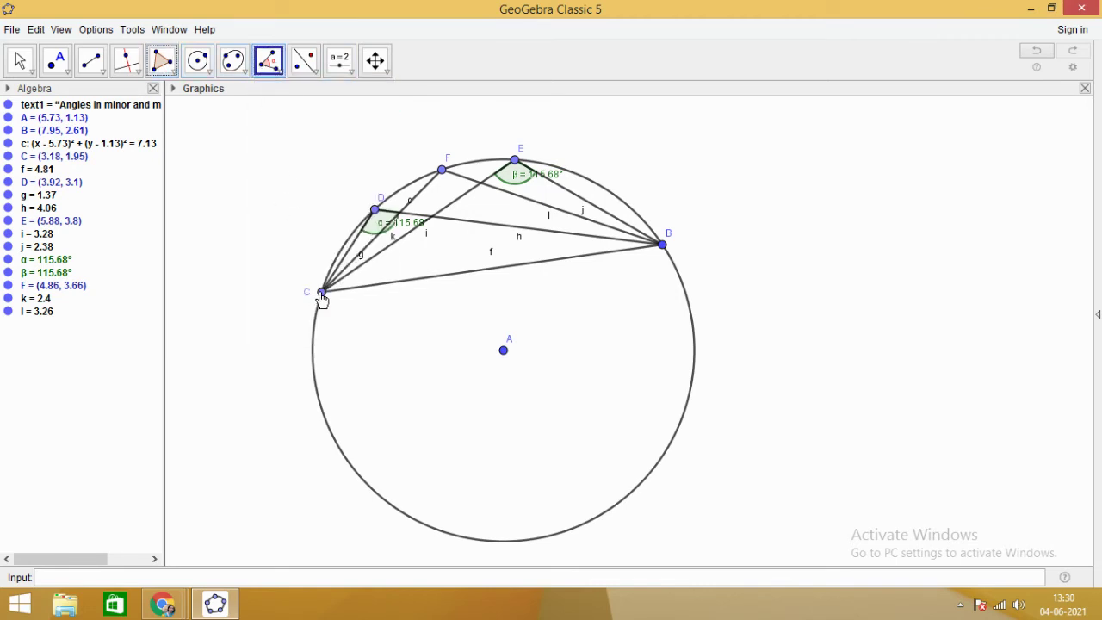
pyautogui.click(322, 295)
pyautogui.click(440, 173)
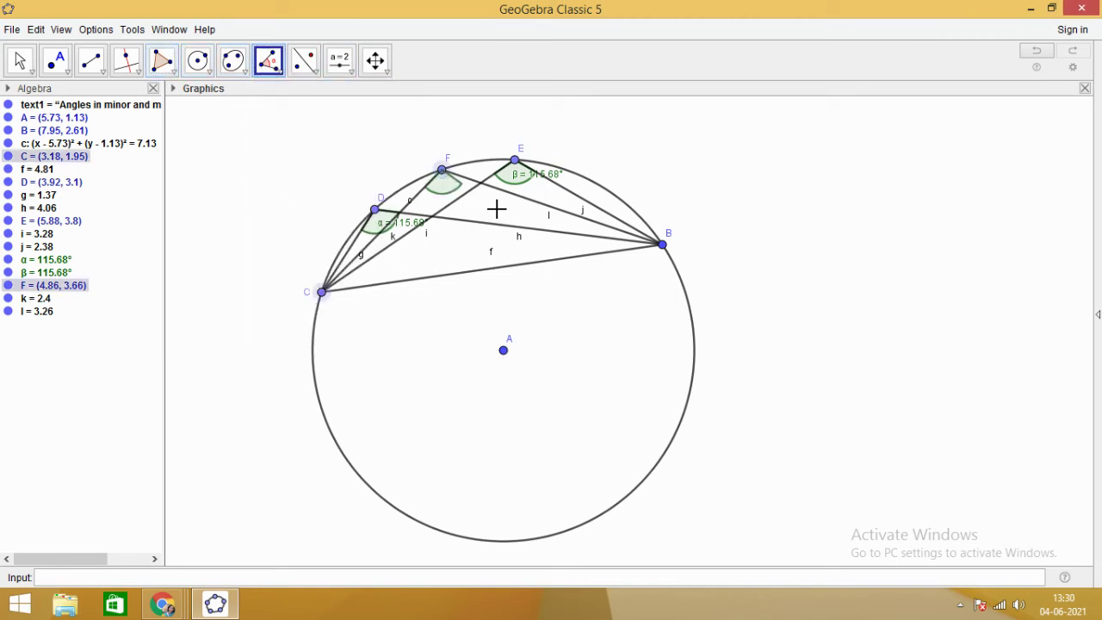
pyautogui.click(663, 245)
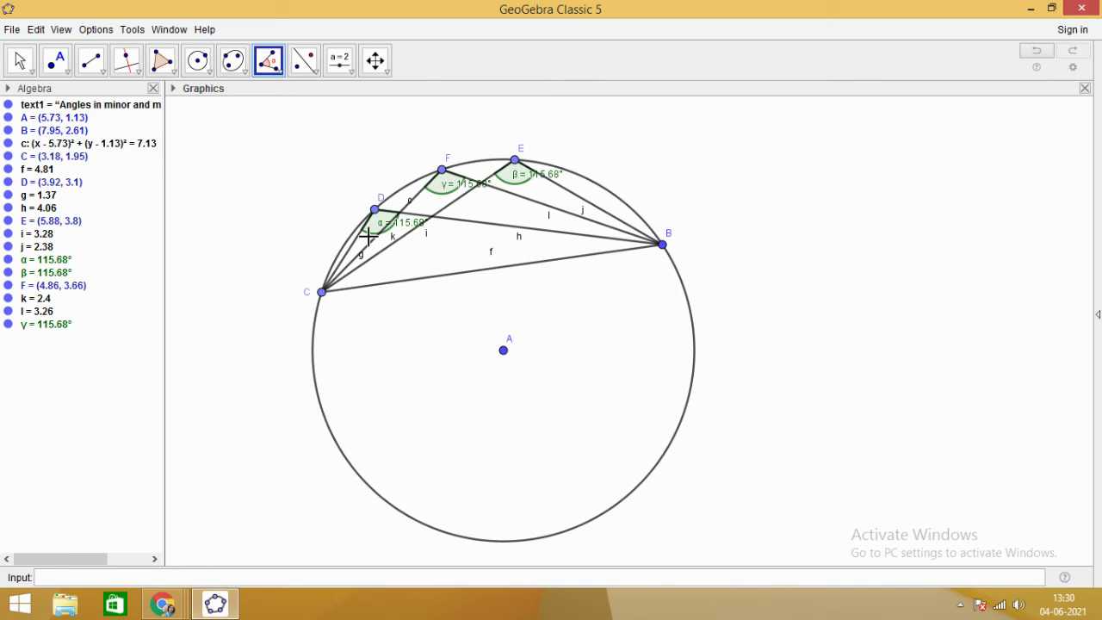
# Add lower-arc points G and H, joining each to C and B with chords
pyautogui.click(102, 76)
pyautogui.click(96, 126)
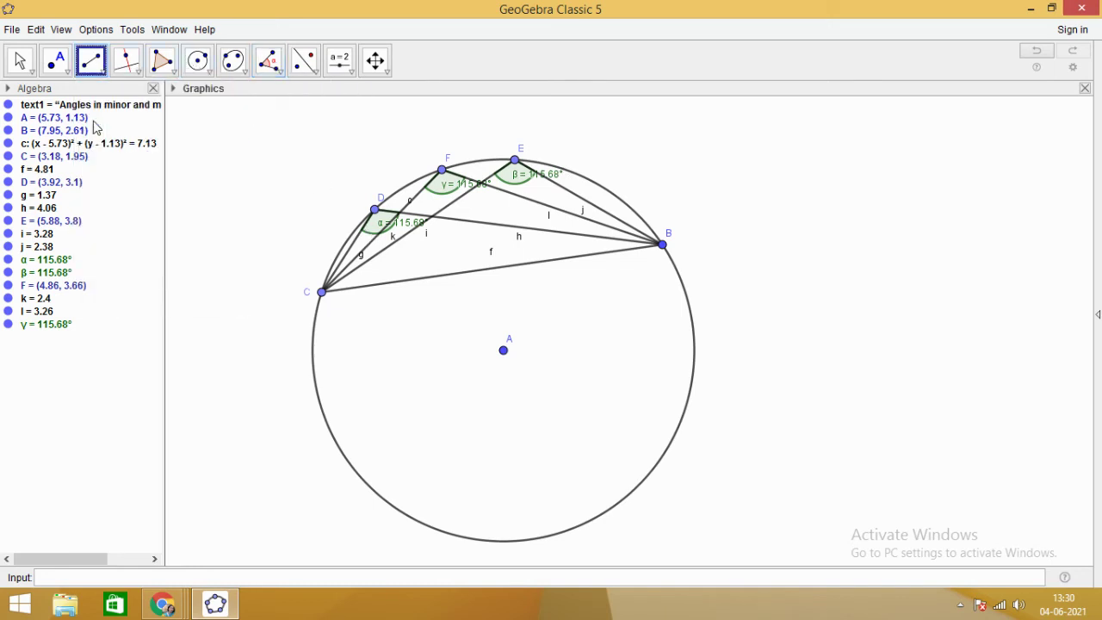
pyautogui.click(317, 298)
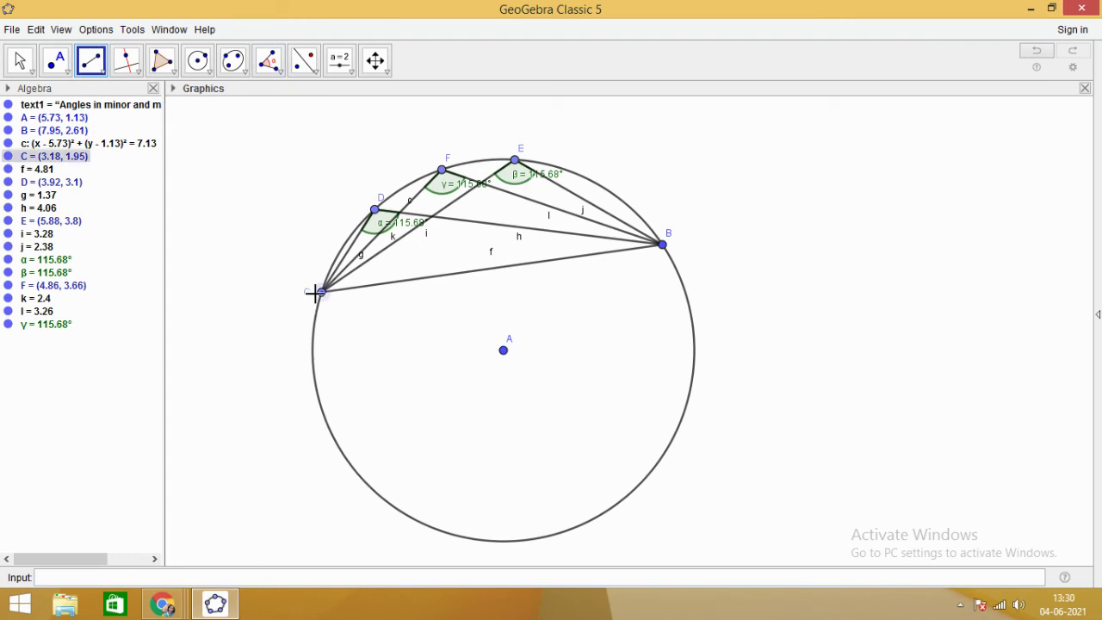
pyautogui.click(423, 525)
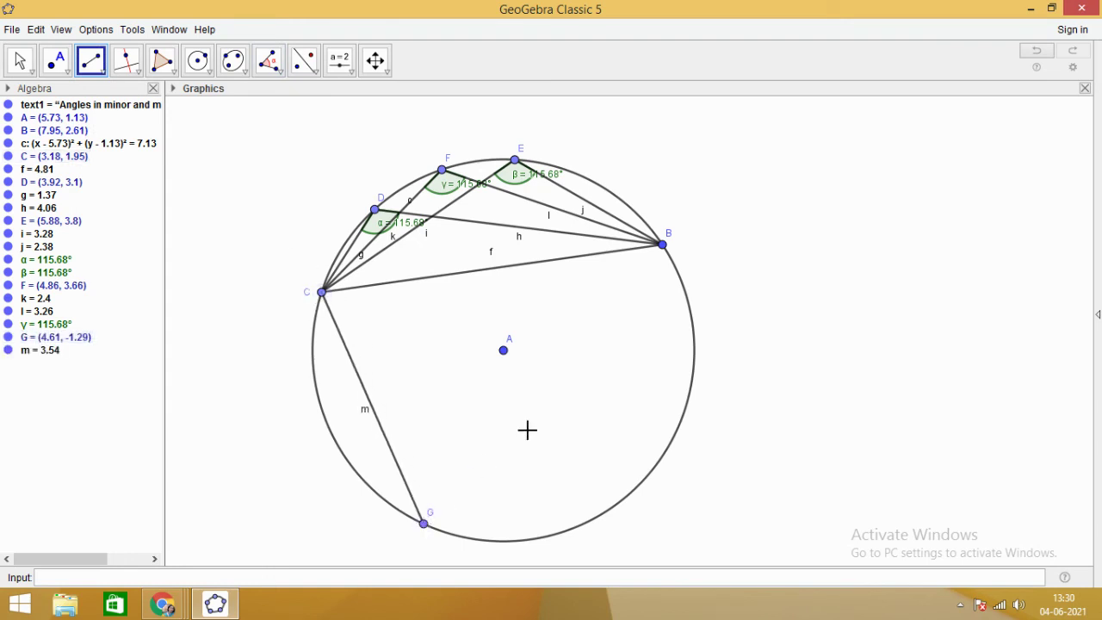
pyautogui.click(424, 523)
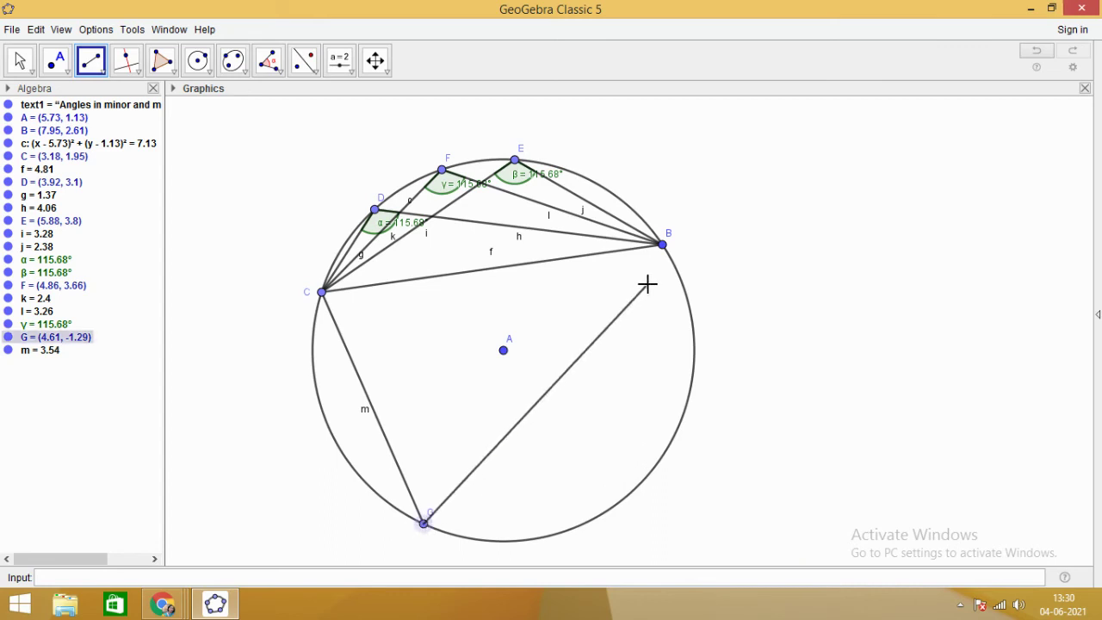
pyautogui.click(662, 245)
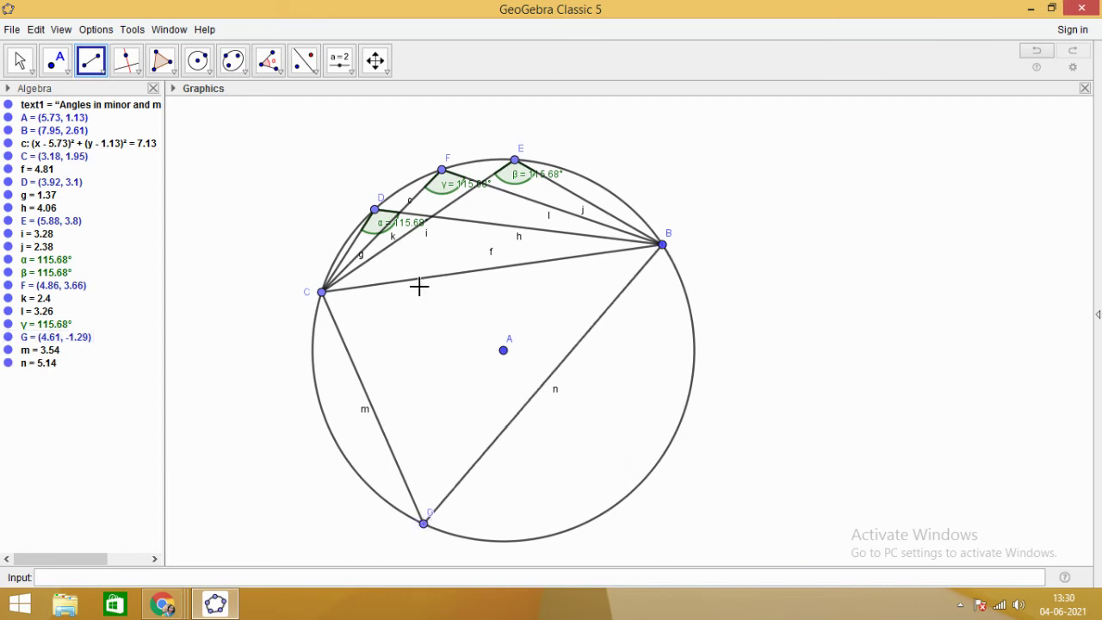
pyautogui.click(322, 293)
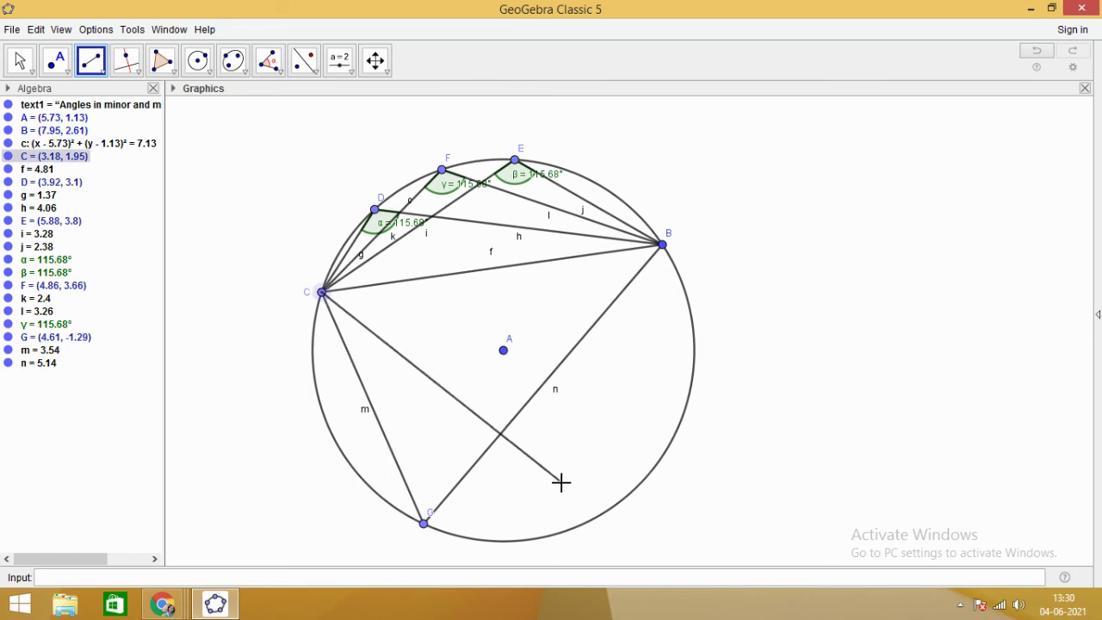
pyautogui.click(601, 512)
pyautogui.click(601, 512)
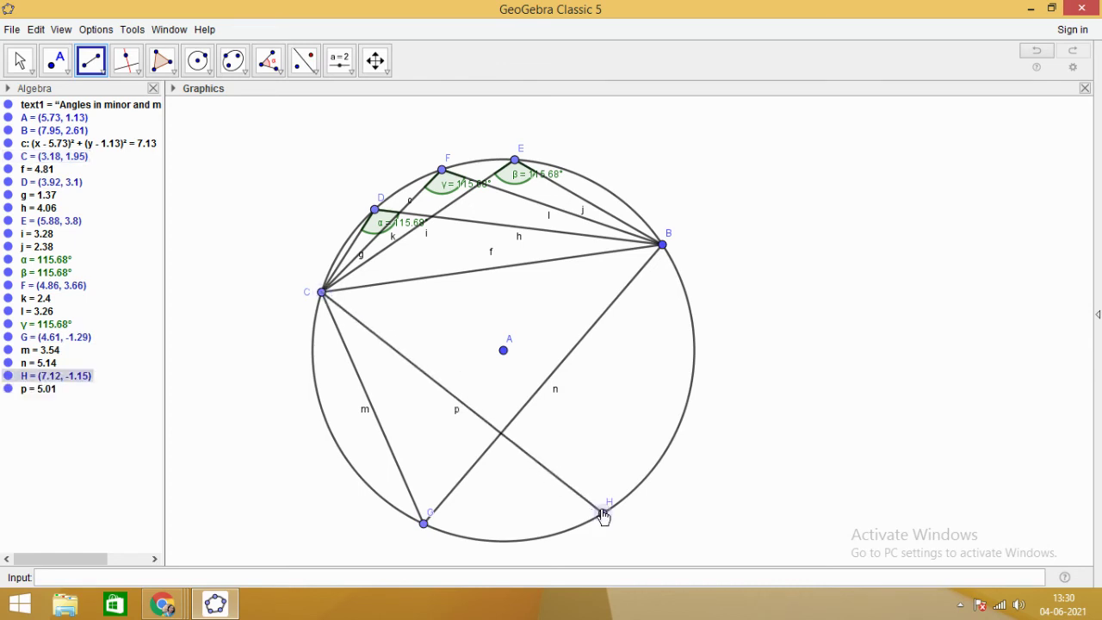
pyautogui.click(663, 246)
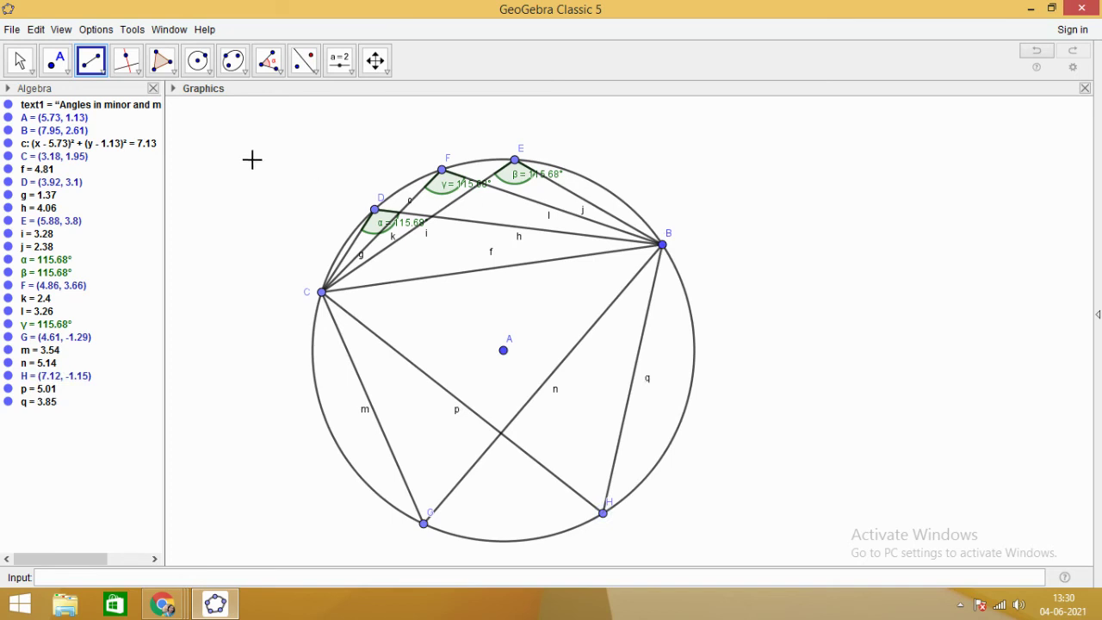
# Measure angle δ = BHC at H and angle ε = BGC at G, both 64.32°
pyautogui.click(268, 62)
pyautogui.click(271, 97)
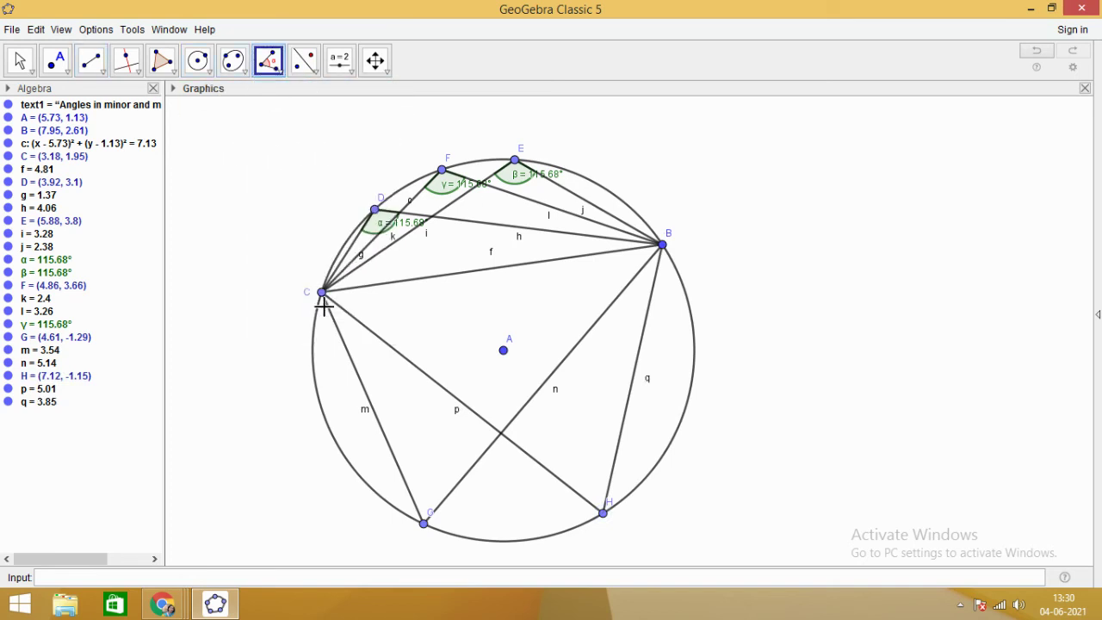
pyautogui.click(662, 246)
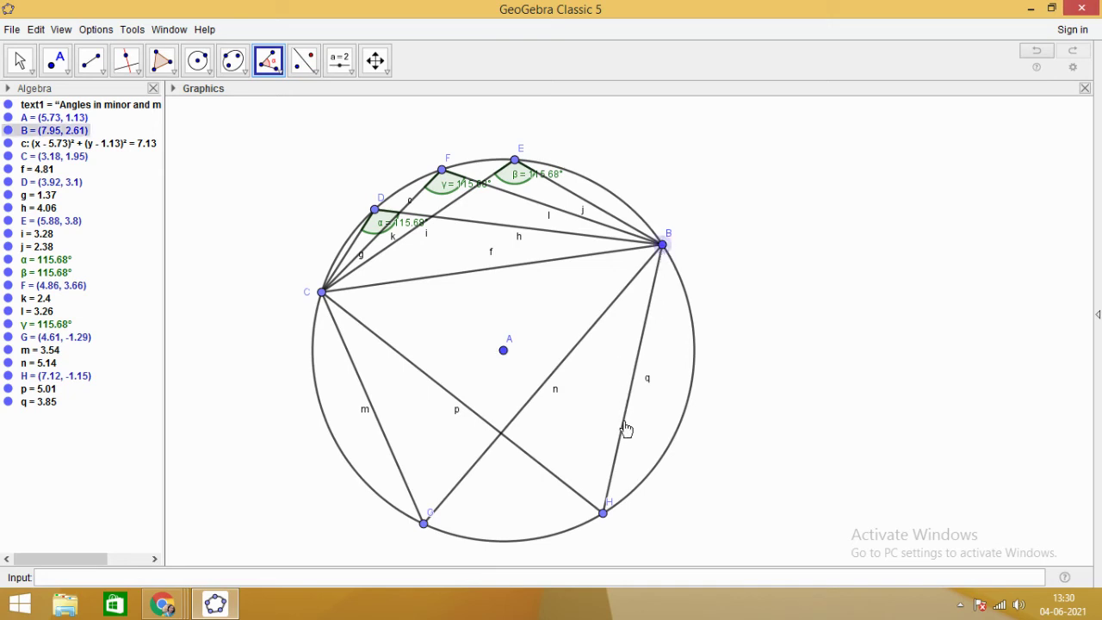
pyautogui.click(603, 512)
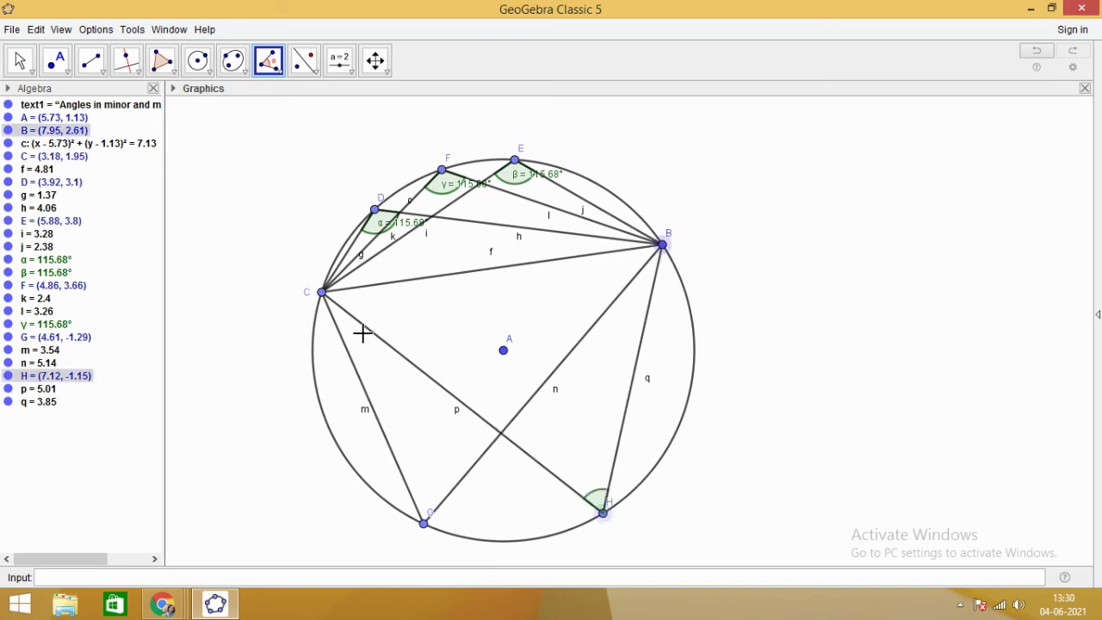
pyautogui.click(322, 293)
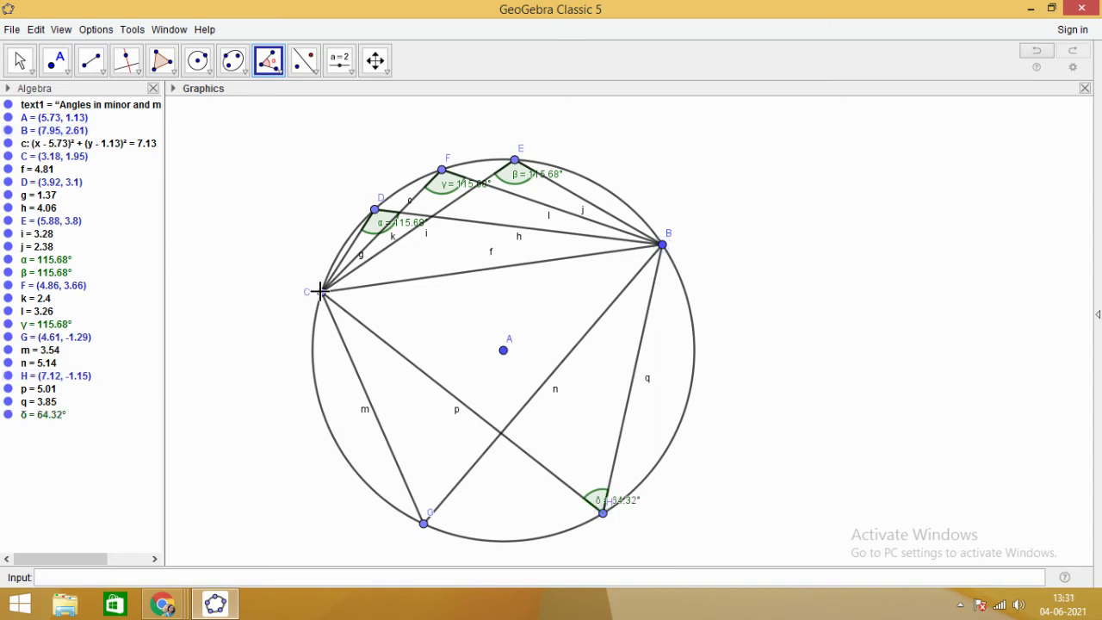
pyautogui.click(663, 249)
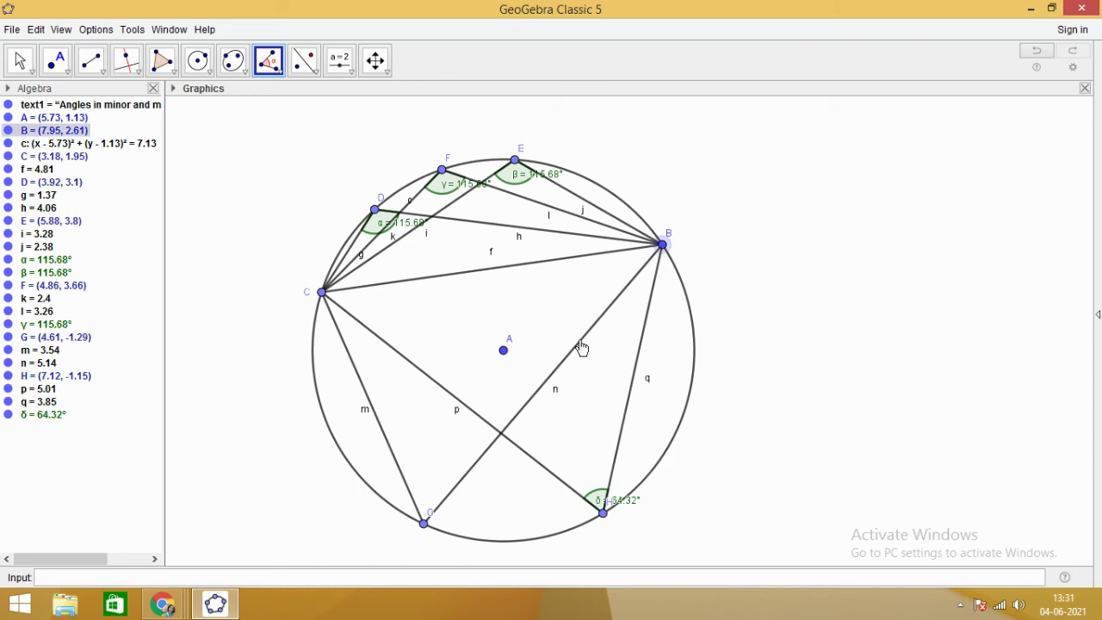
pyautogui.click(424, 524)
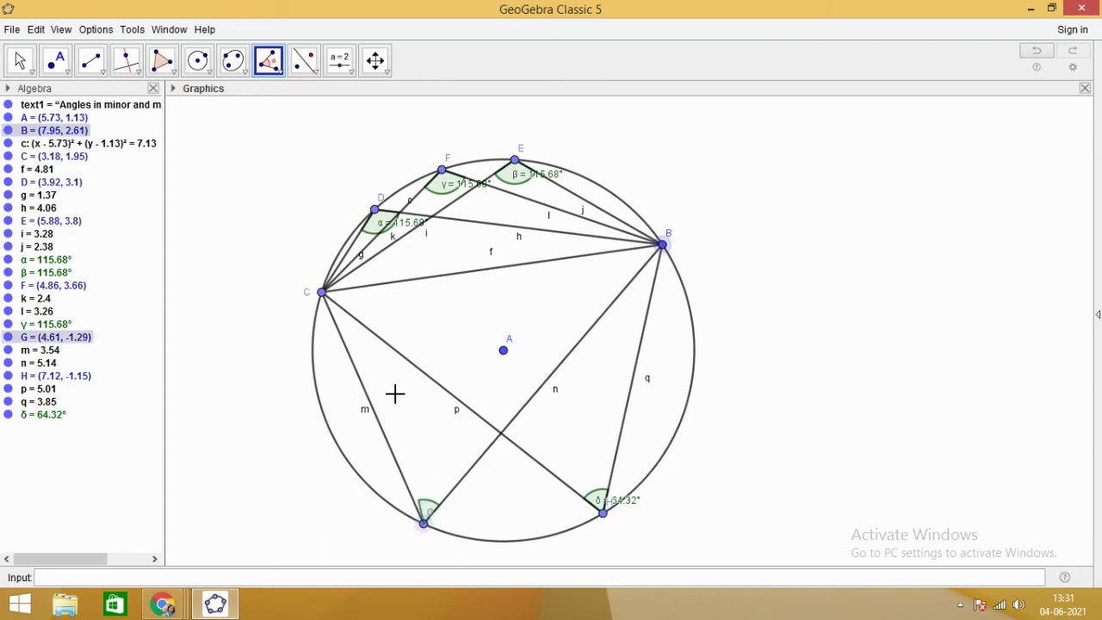
pyautogui.click(322, 294)
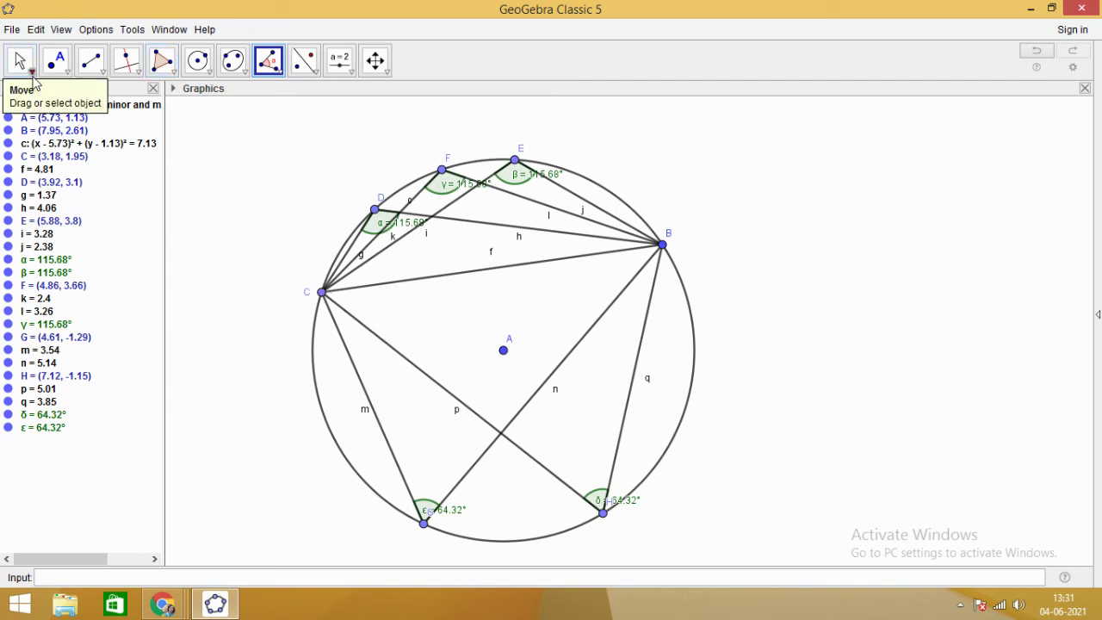
# Drag C, B, G and H around the circle; δ and ε stay equal at 63.96°
pyautogui.click(33, 74)
pyautogui.click(21, 110)
pyautogui.moveTo(320, 292); pyautogui.dragTo(320, 315)
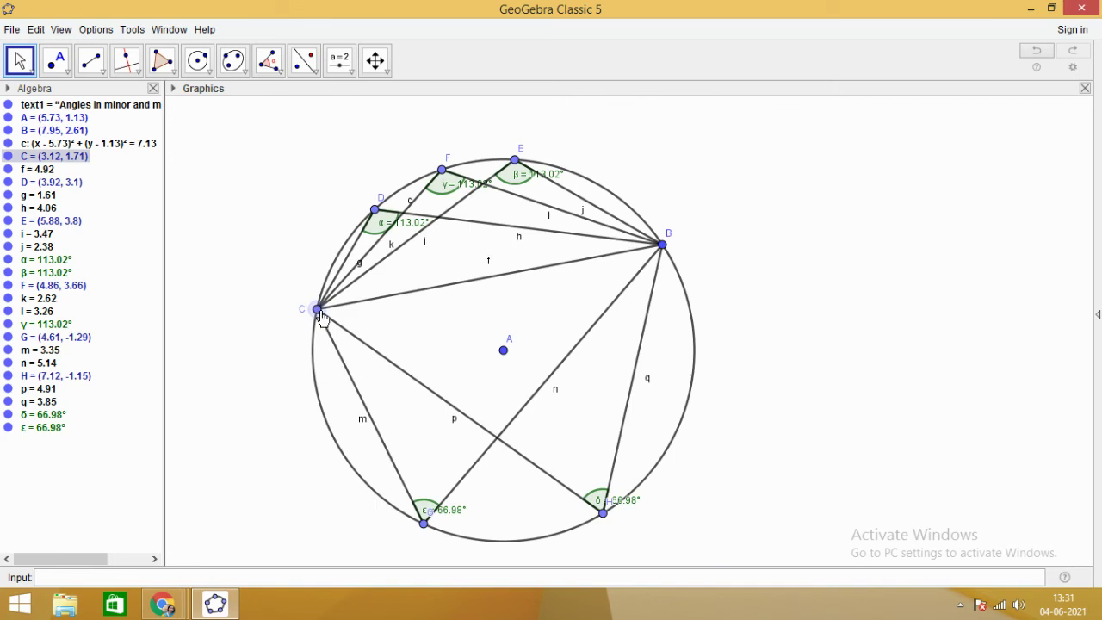
pyautogui.click(663, 246)
pyautogui.moveTo(663, 247); pyautogui.dragTo(654, 224)
pyautogui.moveTo(422, 529); pyautogui.dragTo(466, 541)
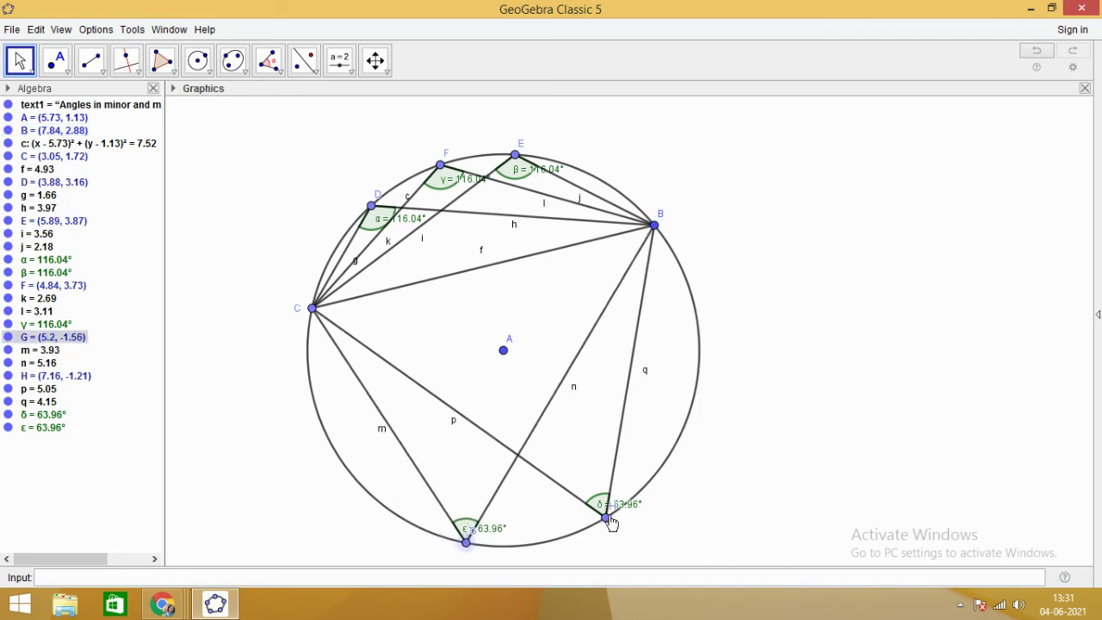
pyautogui.moveTo(607, 519); pyautogui.dragTo(651, 480)
pyautogui.moveTo(466, 543); pyautogui.dragTo(538, 542)
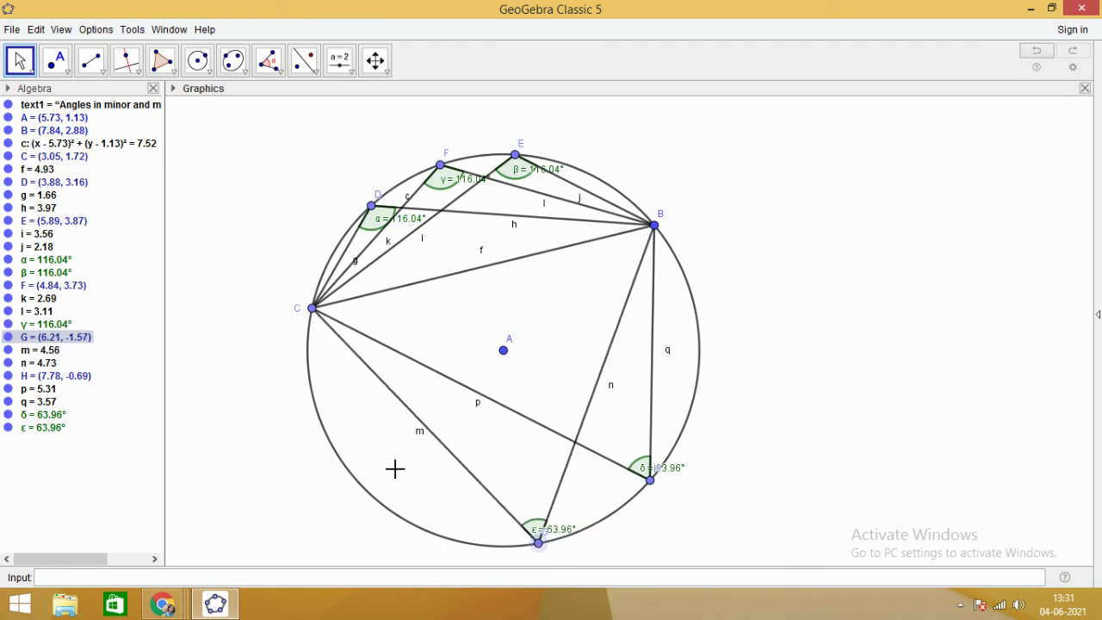